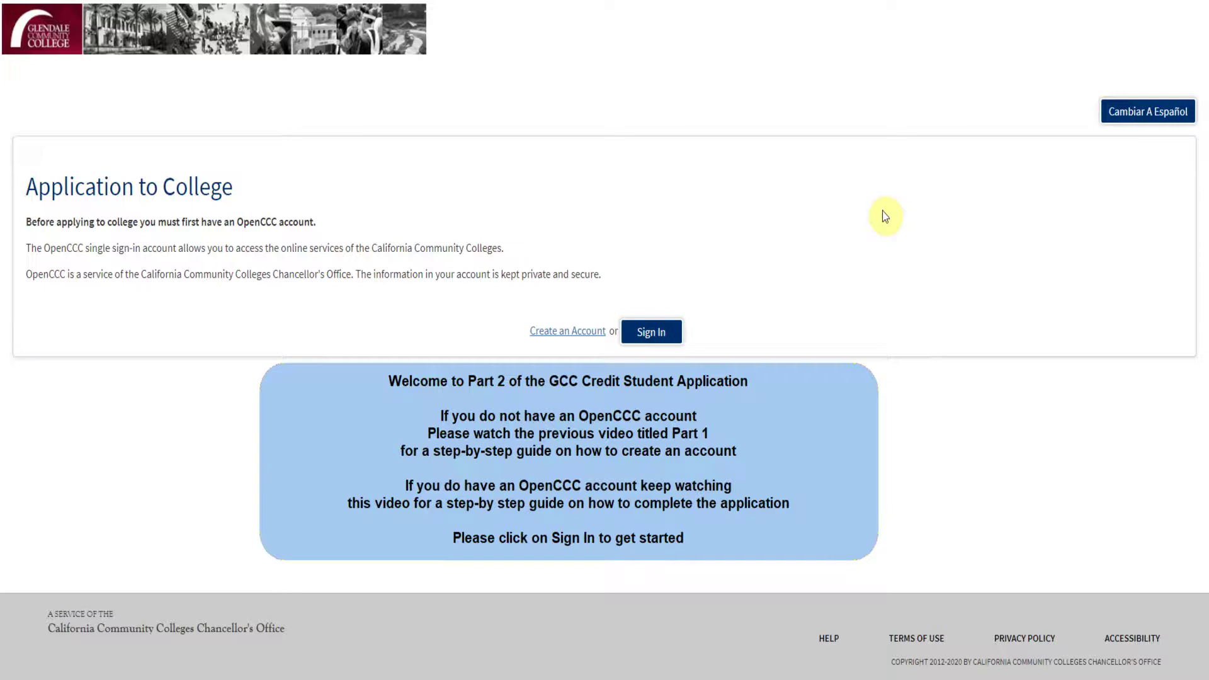
Step: Go to the OpenCCC sign-in page from the Application to College page
click(651, 336)
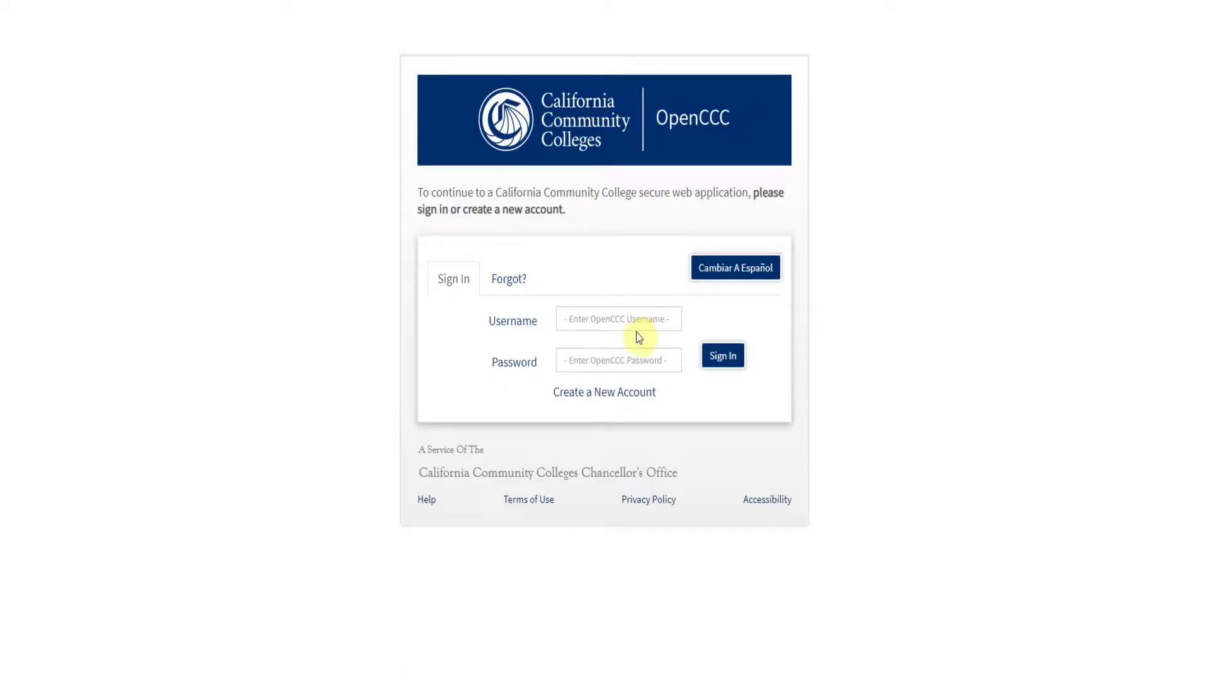
Step: Sign in to OpenCCC with the account username and password
click(635, 327)
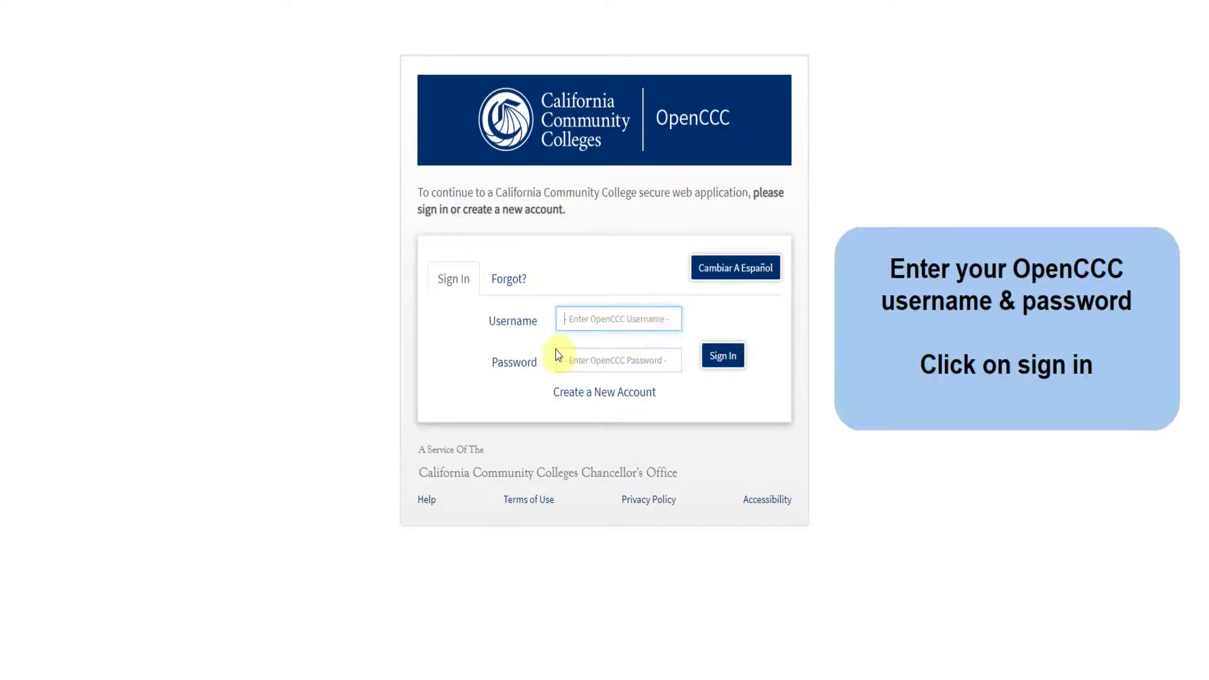
key(Tab)
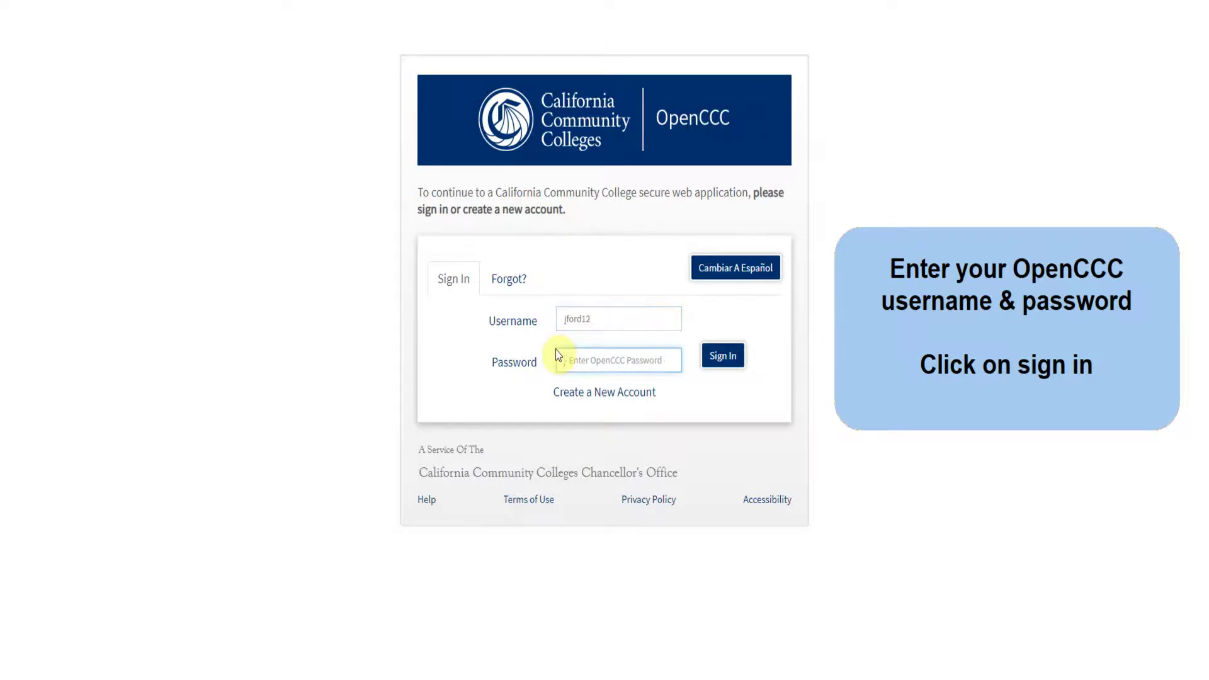
text(p****)
click(724, 355)
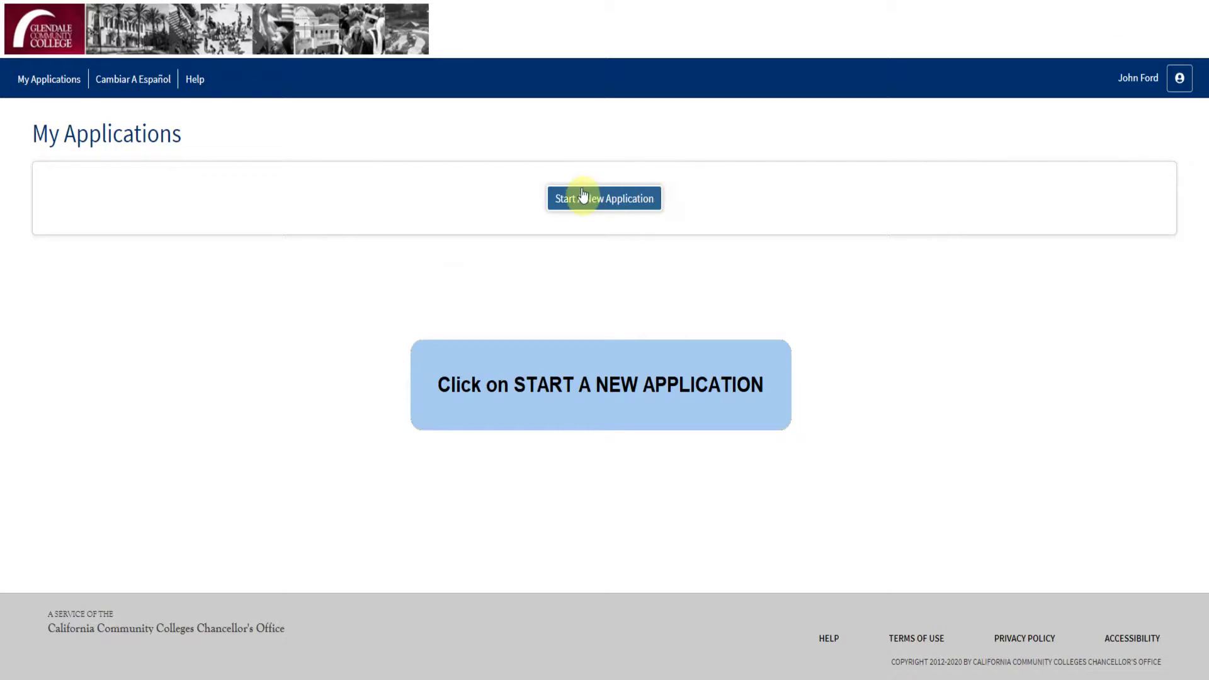
Step: Start a new Glendale Community College application from My Applications
click(583, 196)
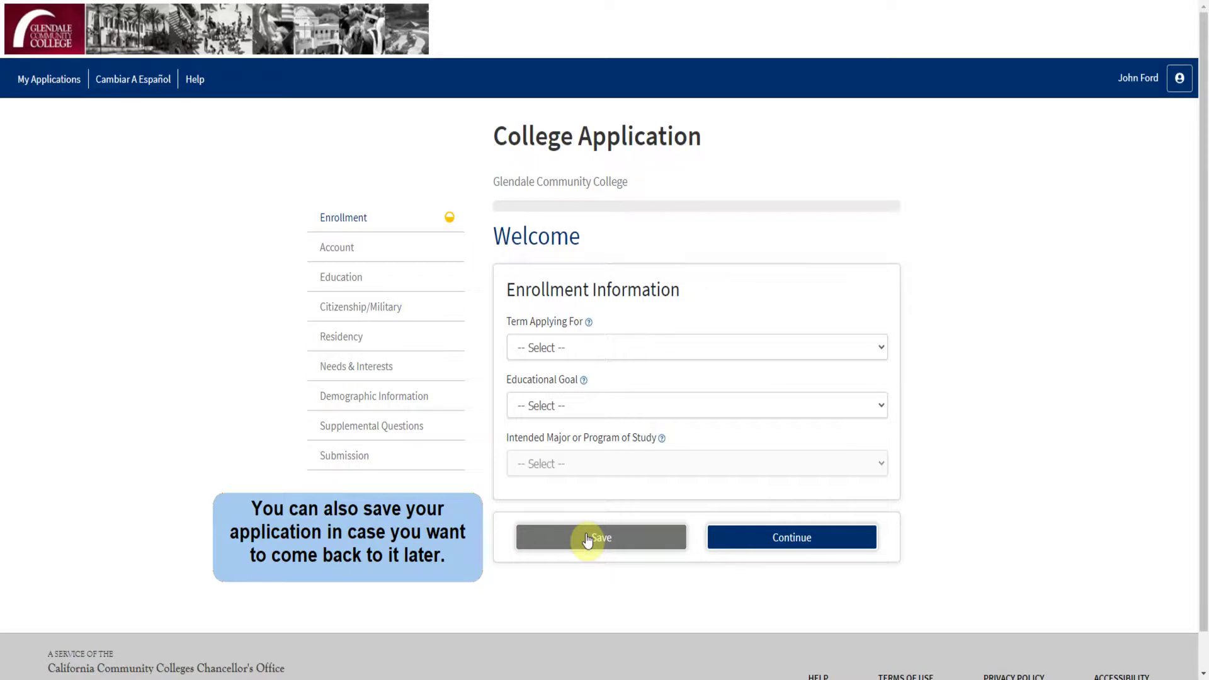
Step: Choose Fall 2020, the associate degree and transfer goal, and Computer Science - AS, then continue
click(633, 343)
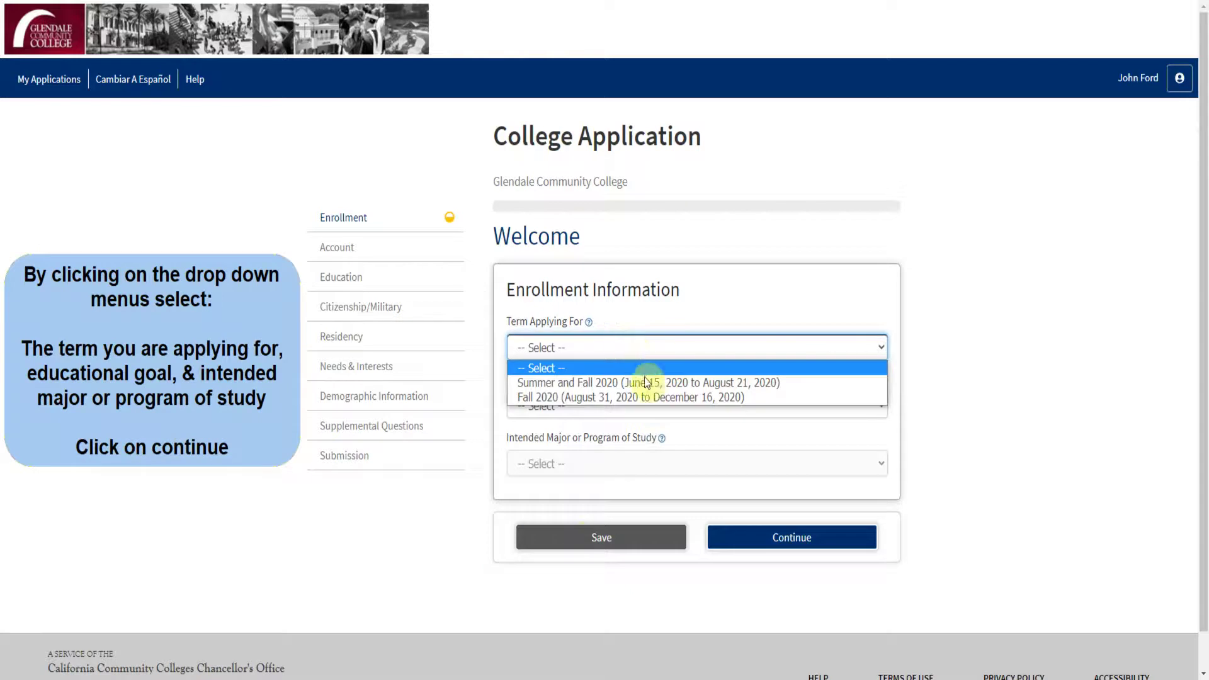
click(646, 398)
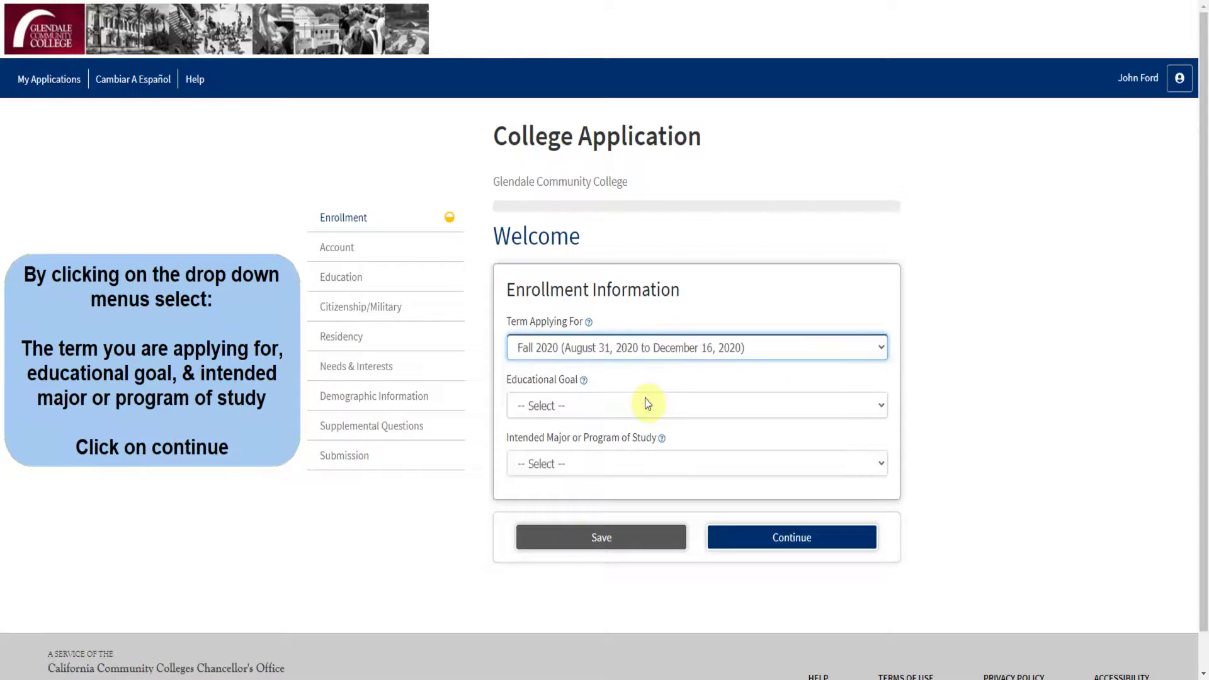
click(648, 405)
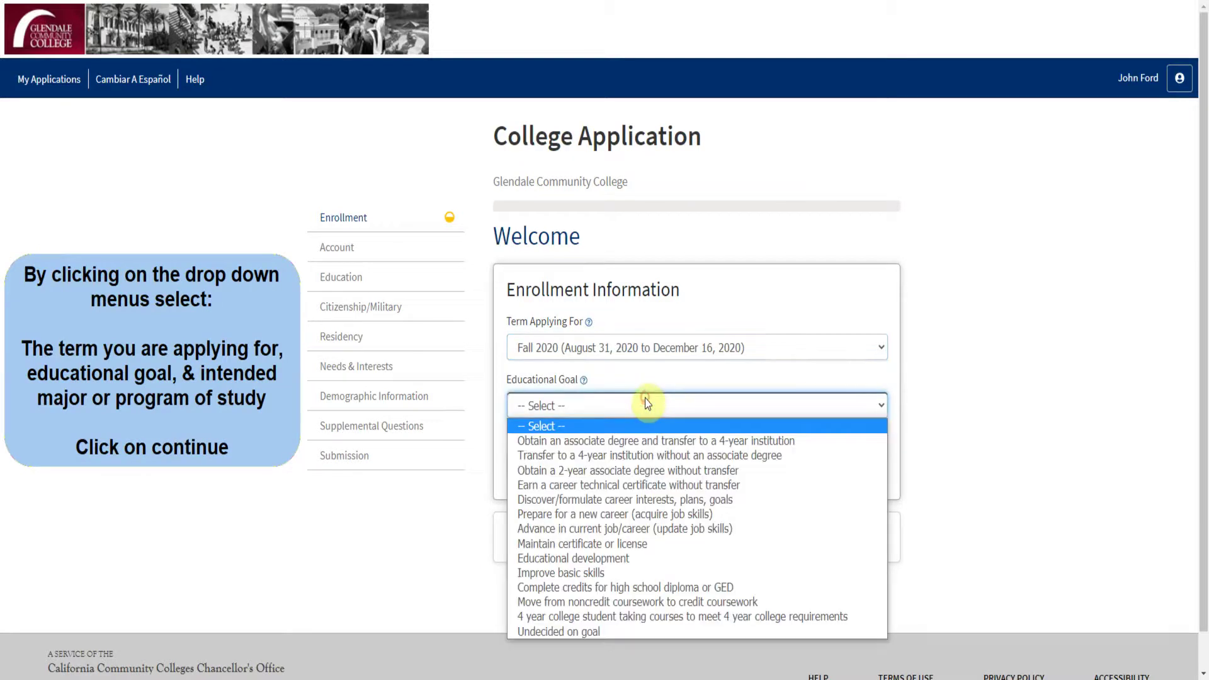
click(745, 443)
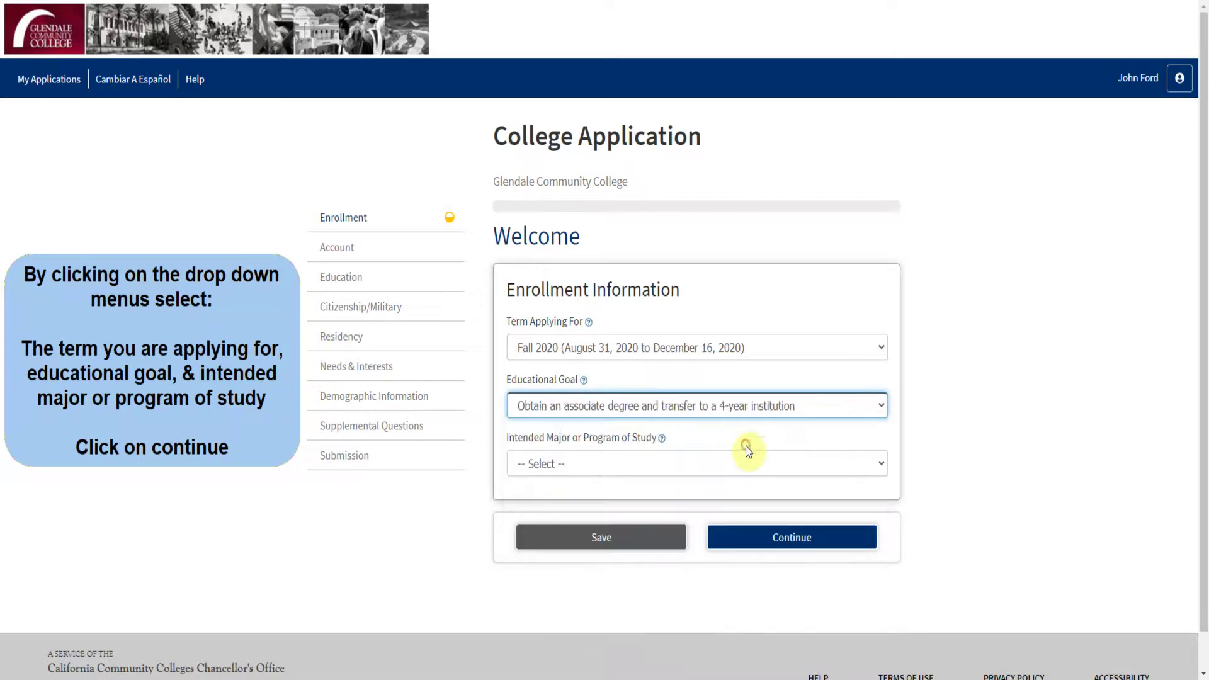
click(720, 463)
scroll(686, 363, down, 10)
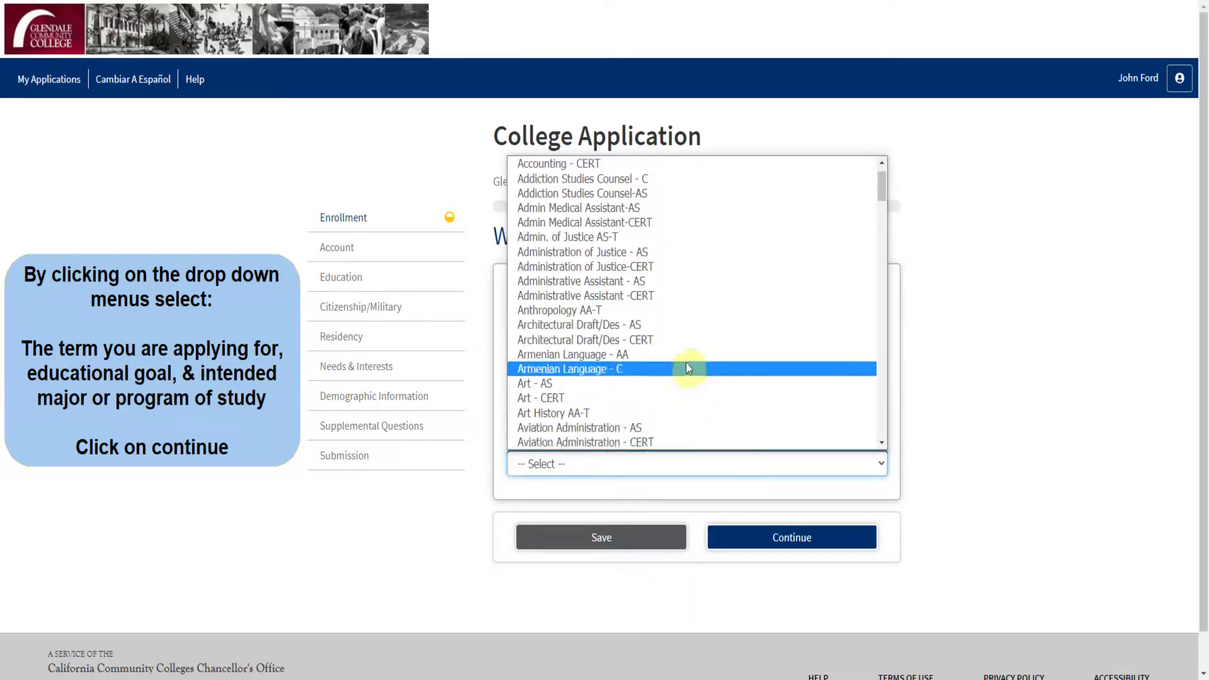
scroll(686, 362, down, 3)
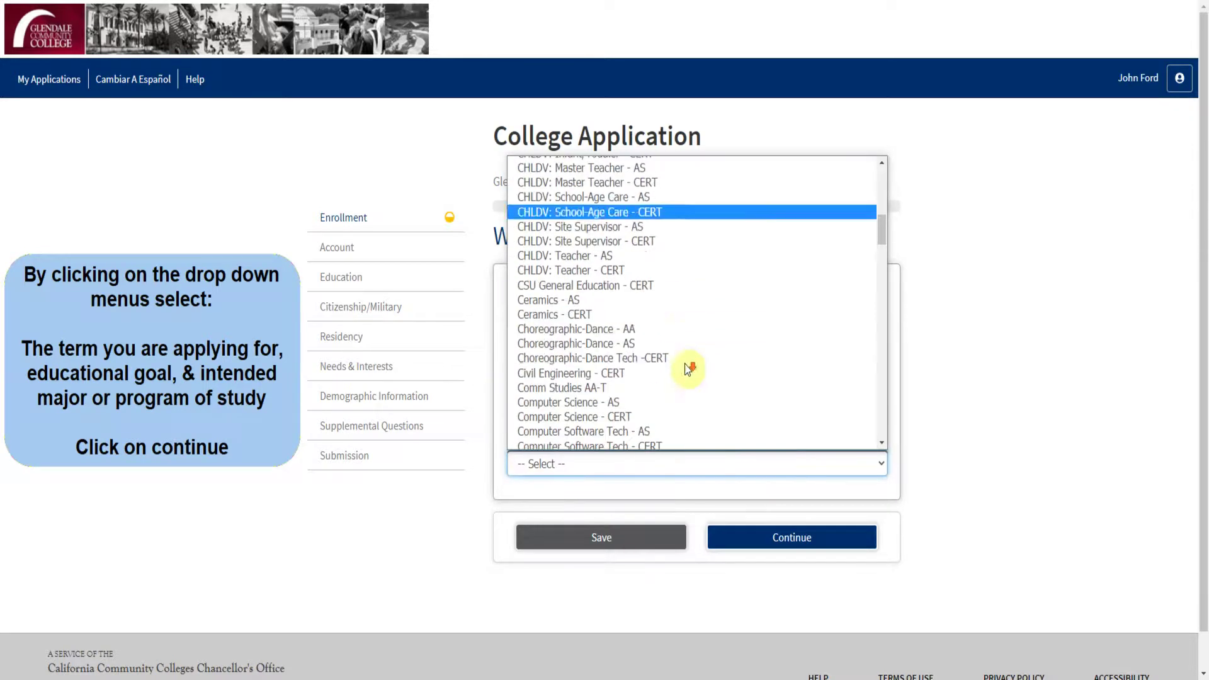
click(659, 401)
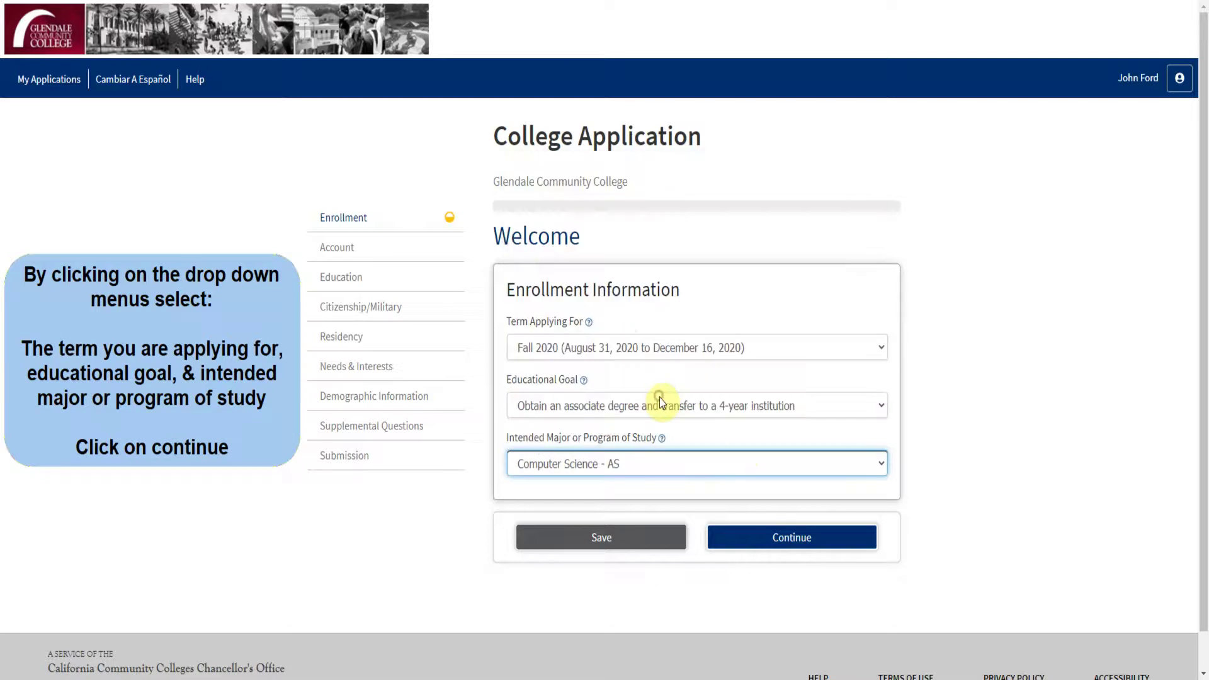
click(759, 537)
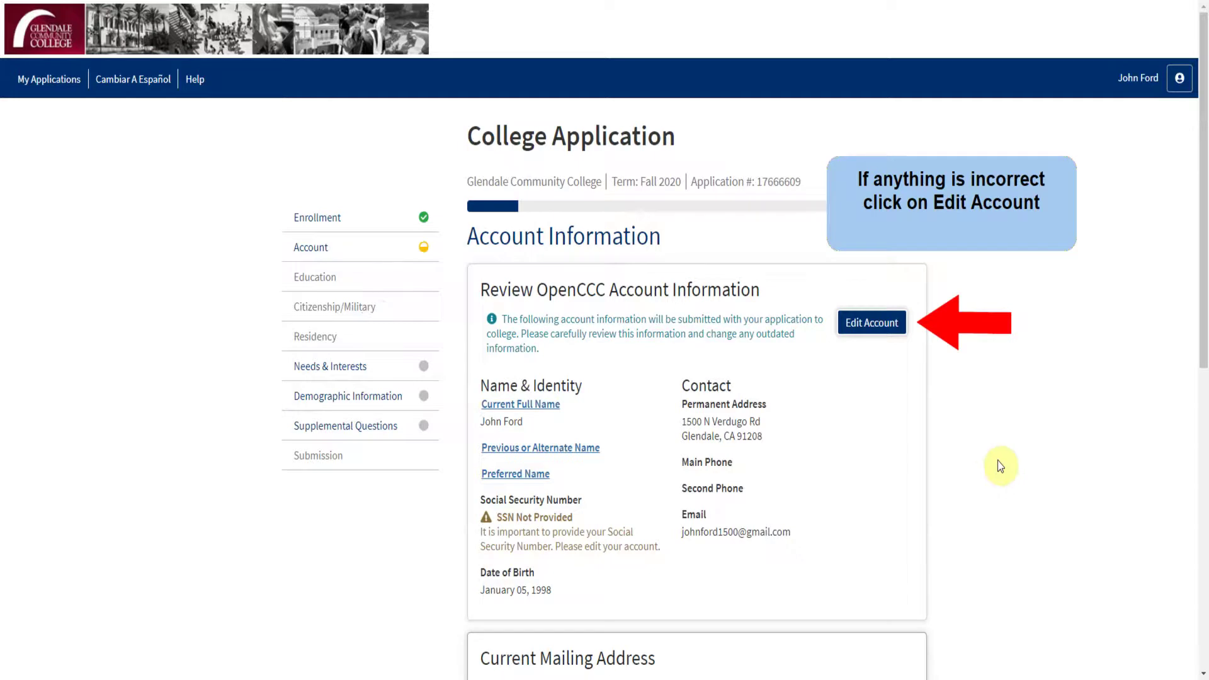
Step: Make the mailing address the same as the permanent address and continue to Education
scroll(1000, 466, down, 6)
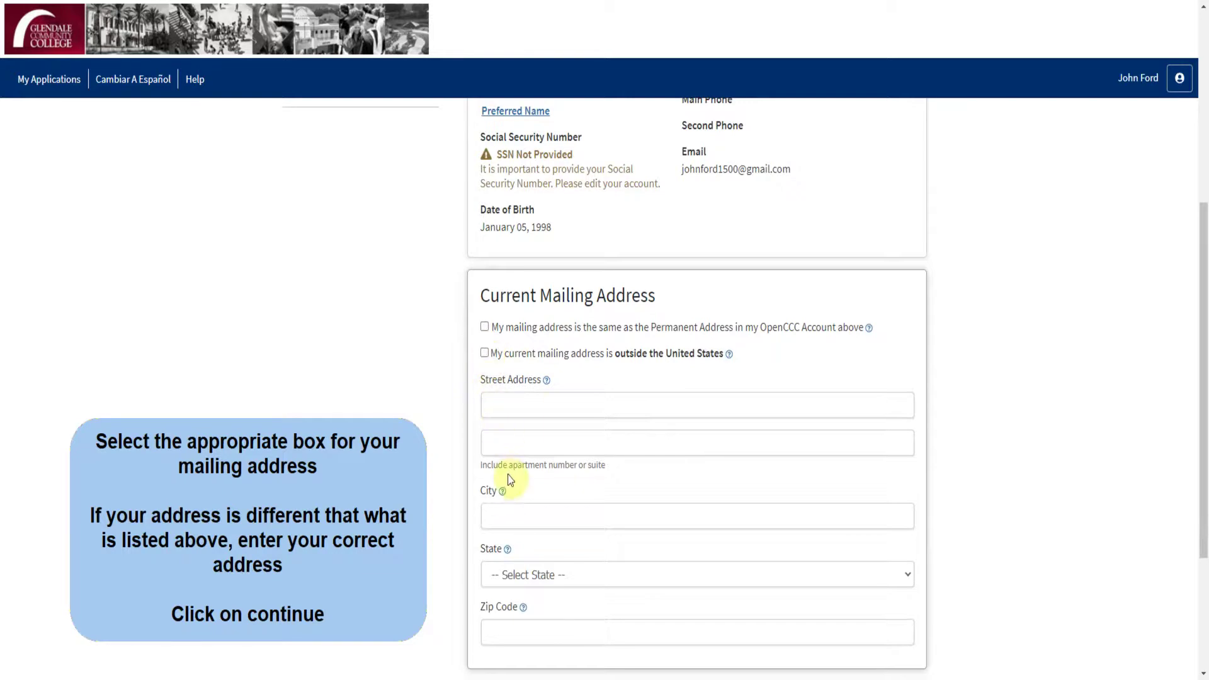
click(484, 327)
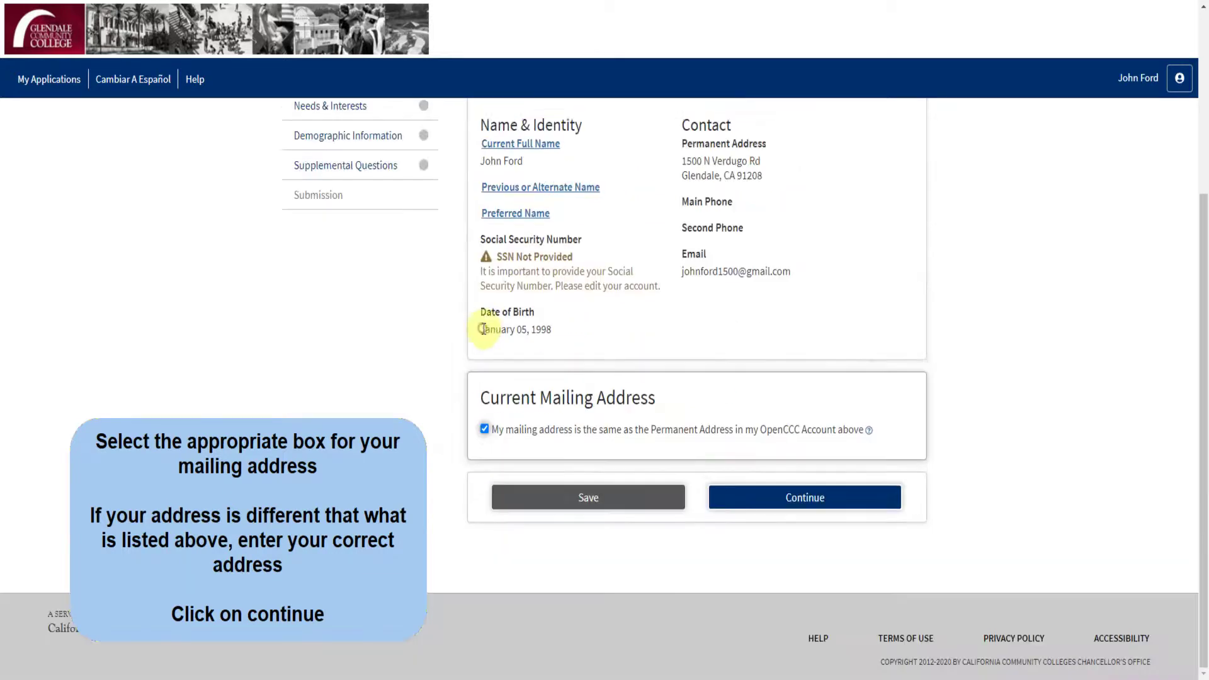
click(789, 499)
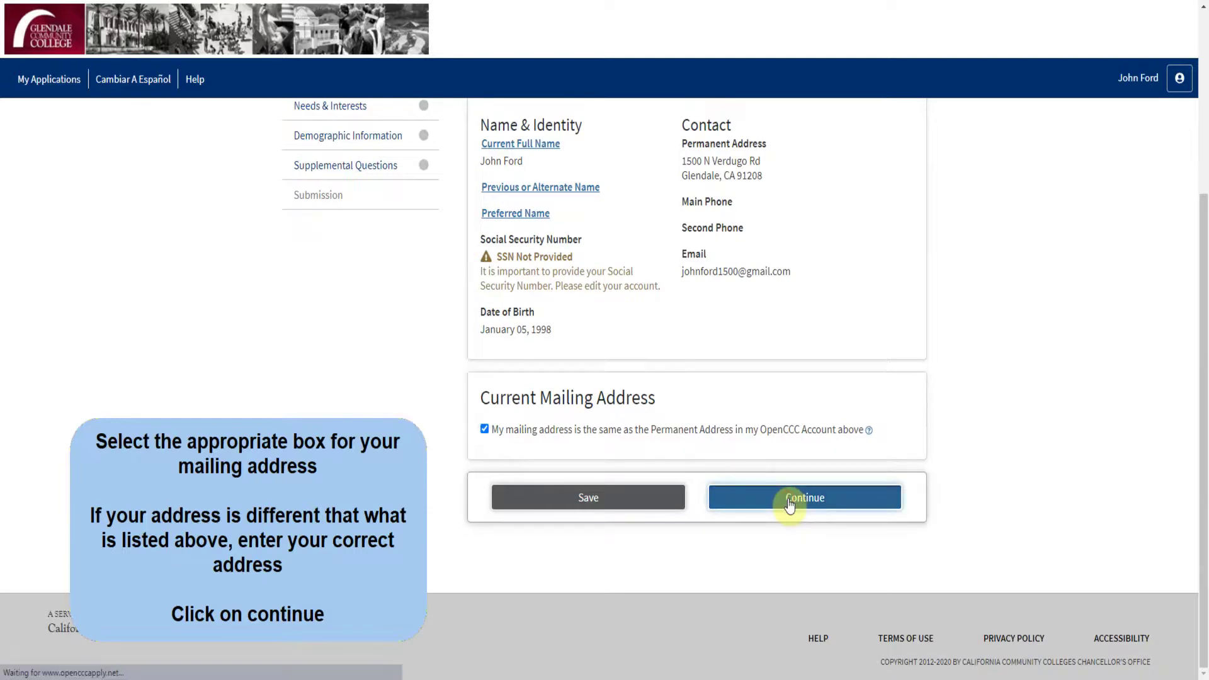
click(724, 345)
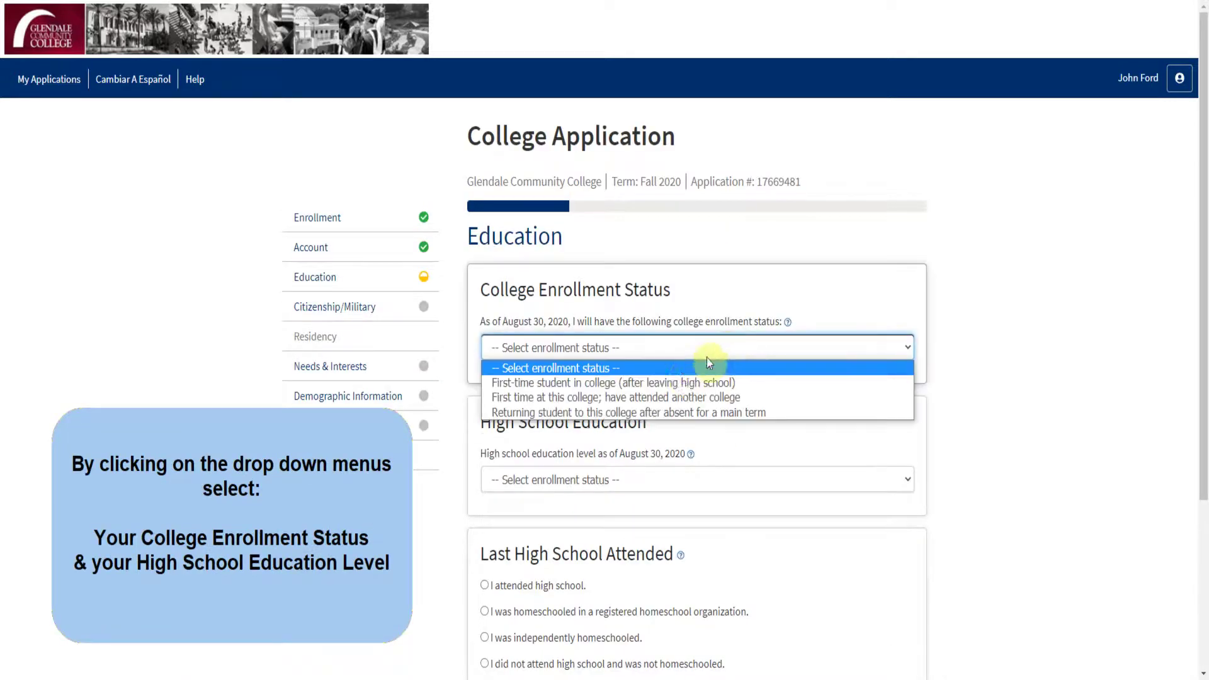
Step: Set enrollment status to first-time college student with a U.S. high school diploma
click(665, 382)
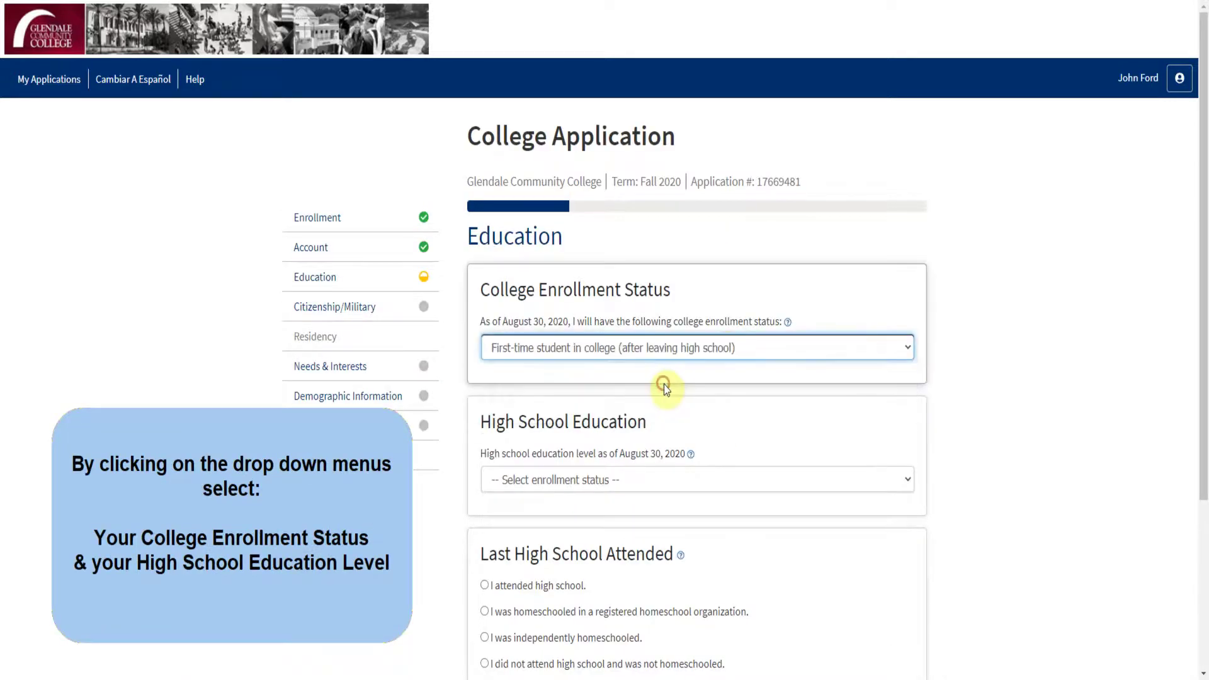
click(699, 479)
click(679, 511)
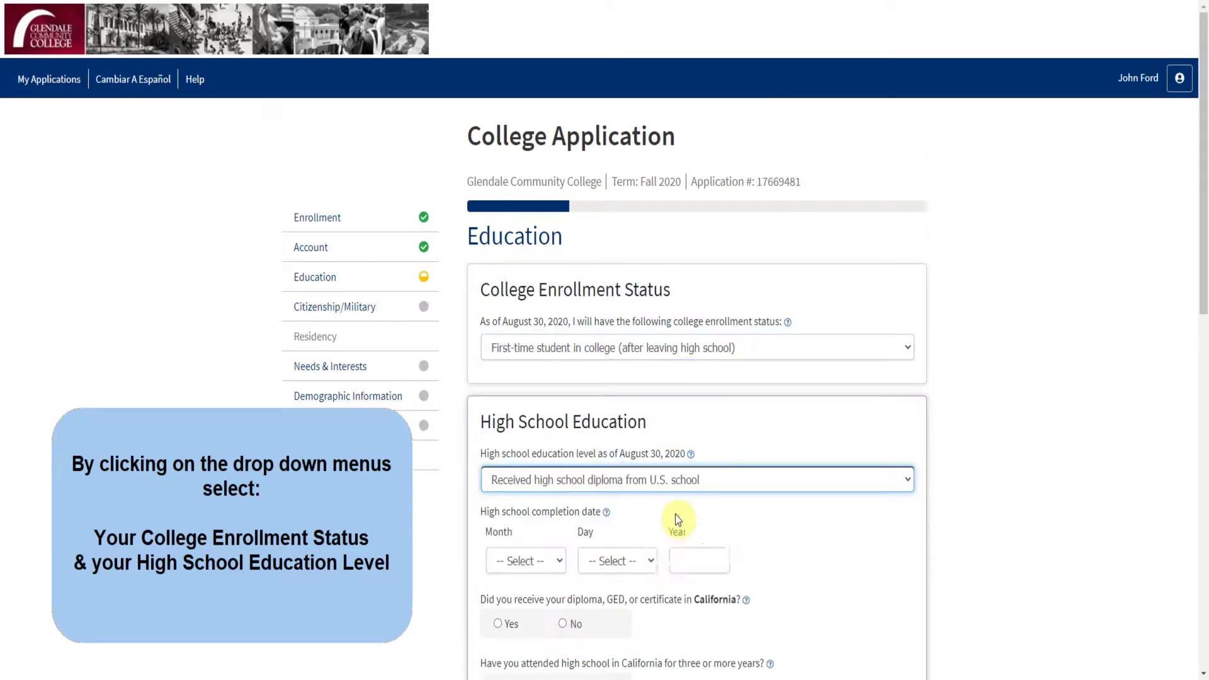
scroll(678, 521, down, 2)
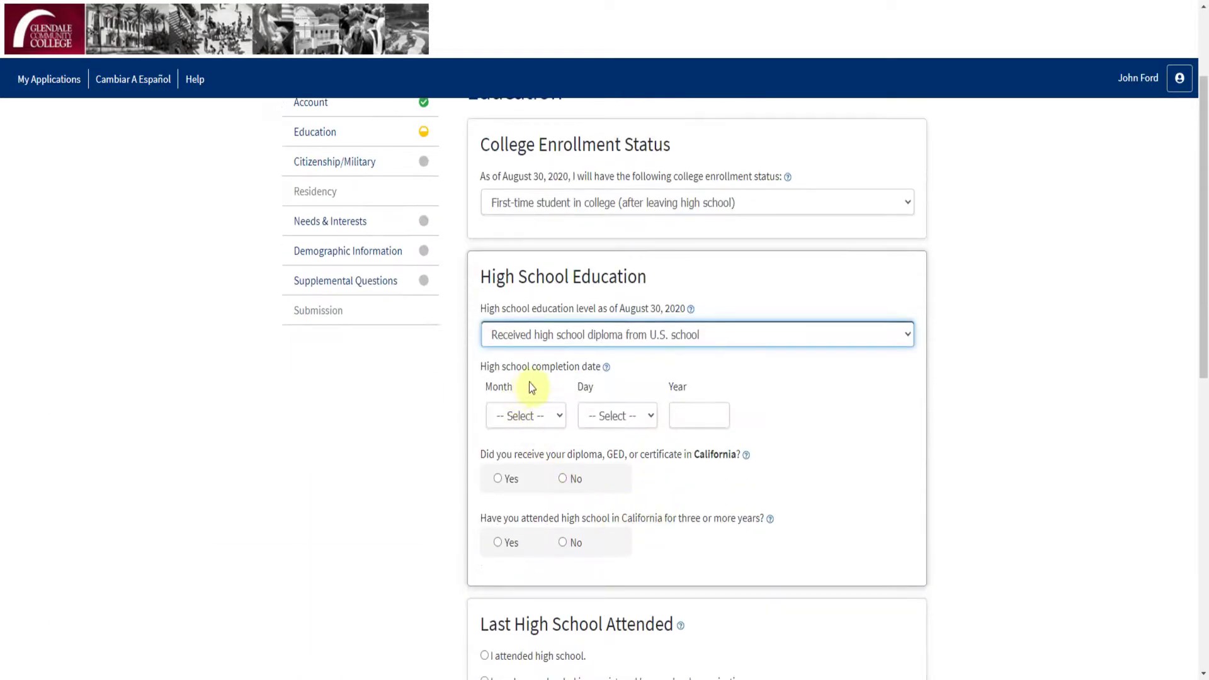
Step: Enter diploma completion date June 10, 2015, and answer Yes to both California questions
click(535, 413)
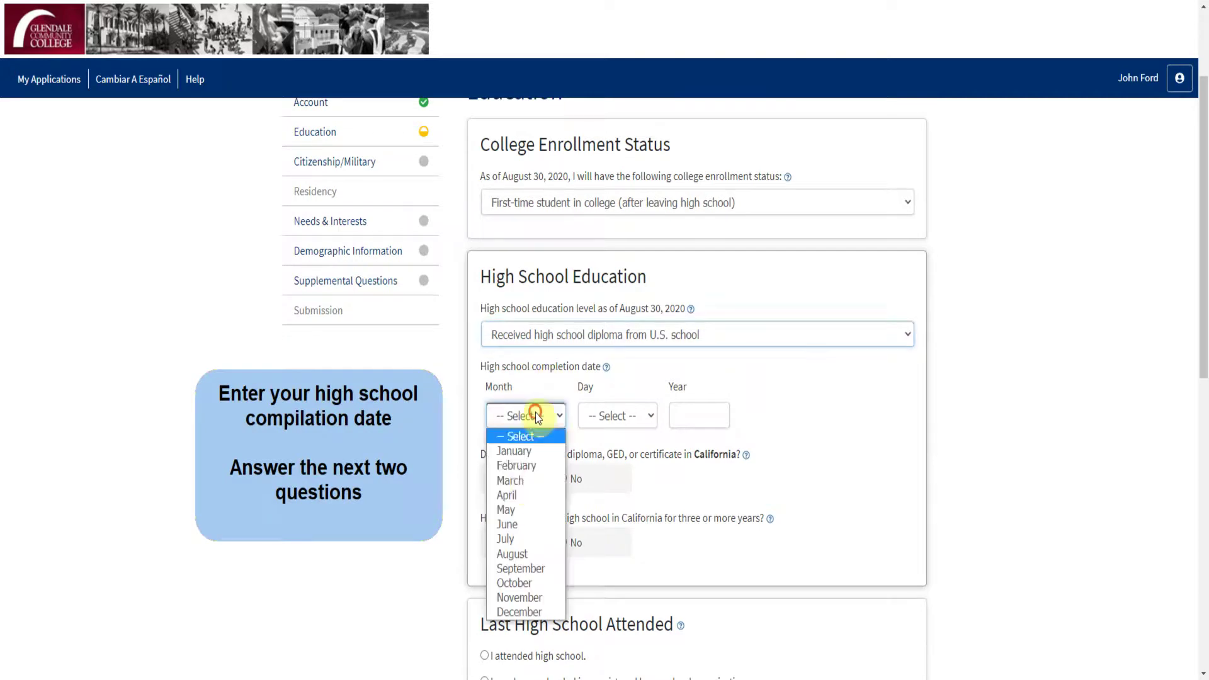
click(524, 526)
click(607, 419)
scroll(616, 377, down, 1)
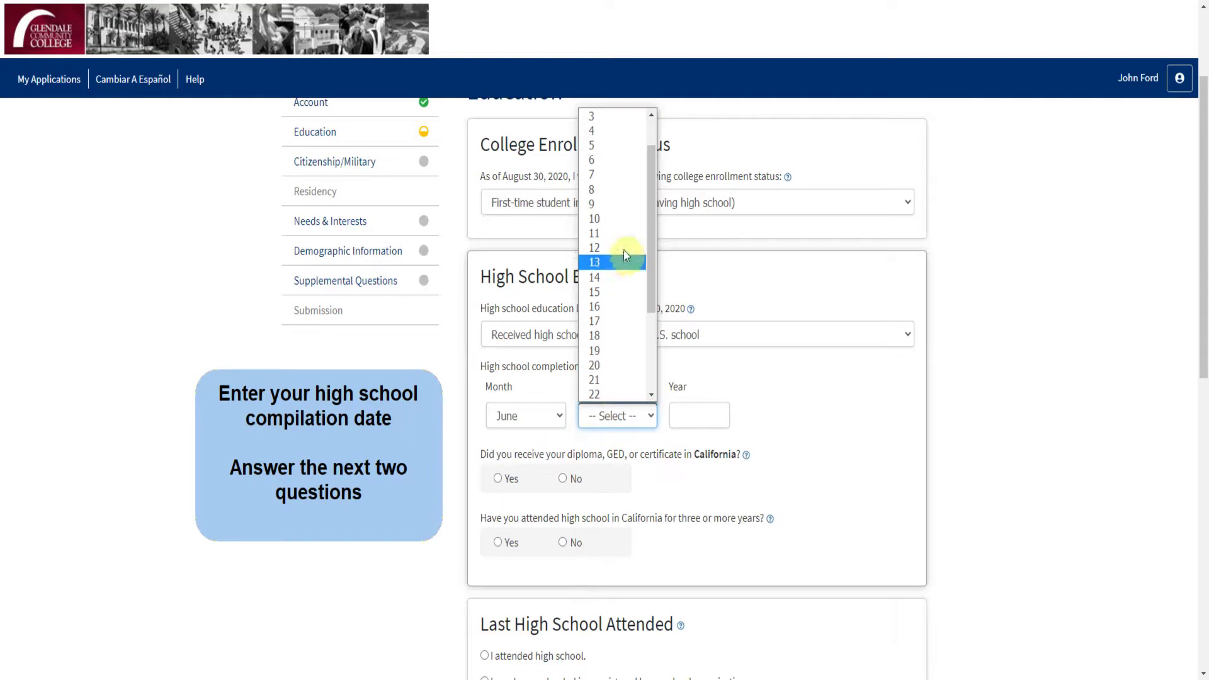
click(625, 220)
text(2015)
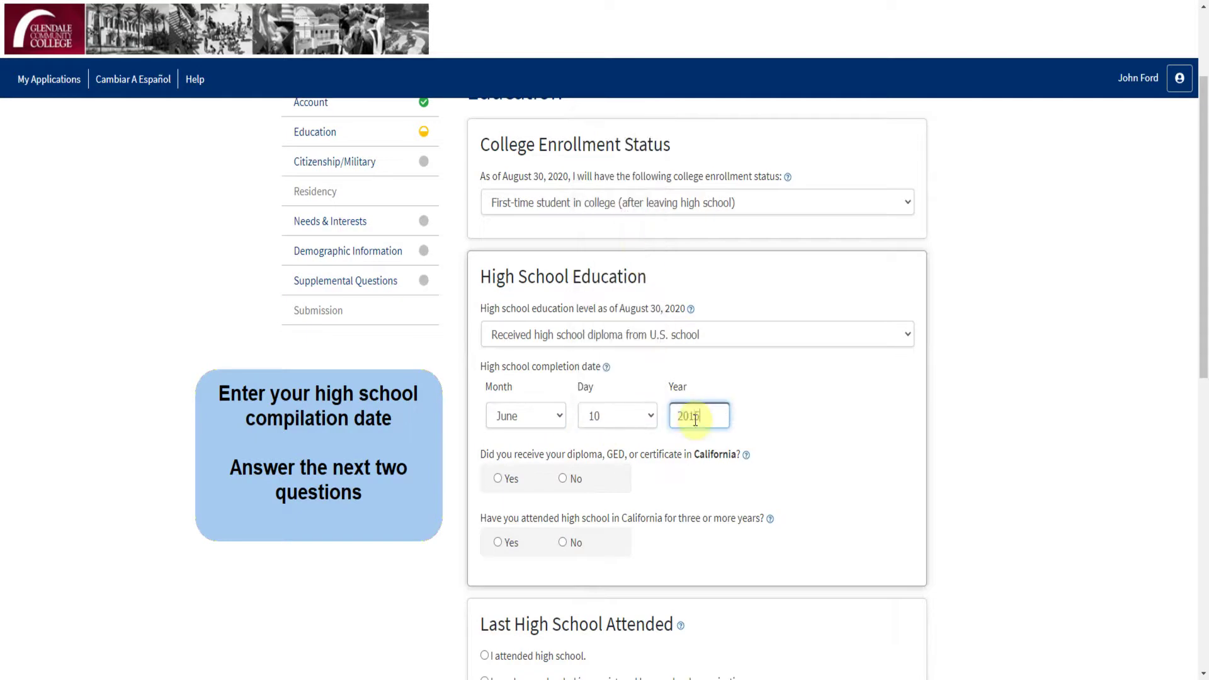
click(518, 479)
click(508, 540)
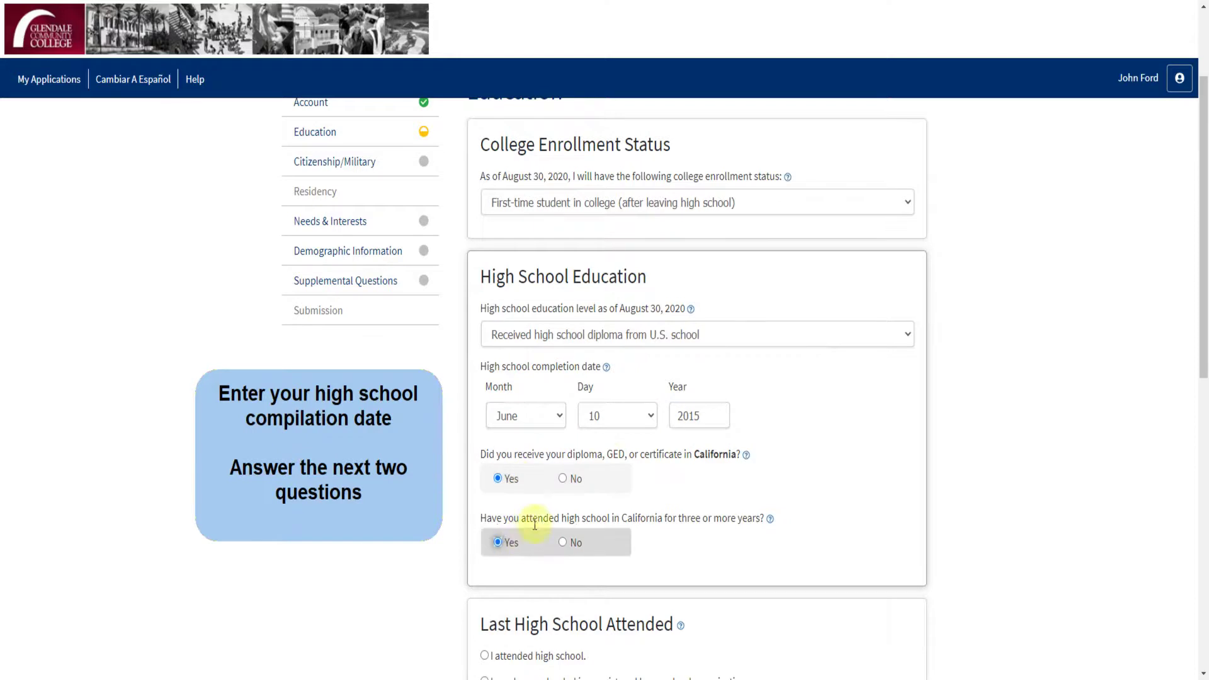
scroll(547, 503, down, 5)
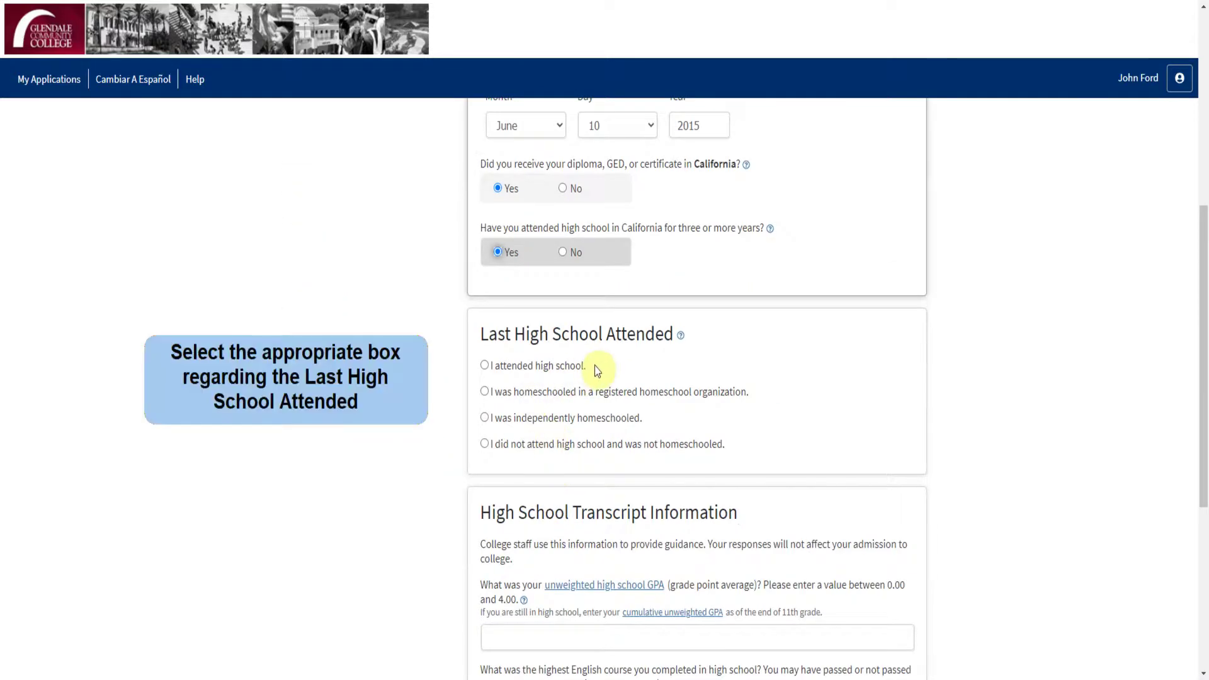
Step: Indicate the applicant attended high school, located in California
click(539, 369)
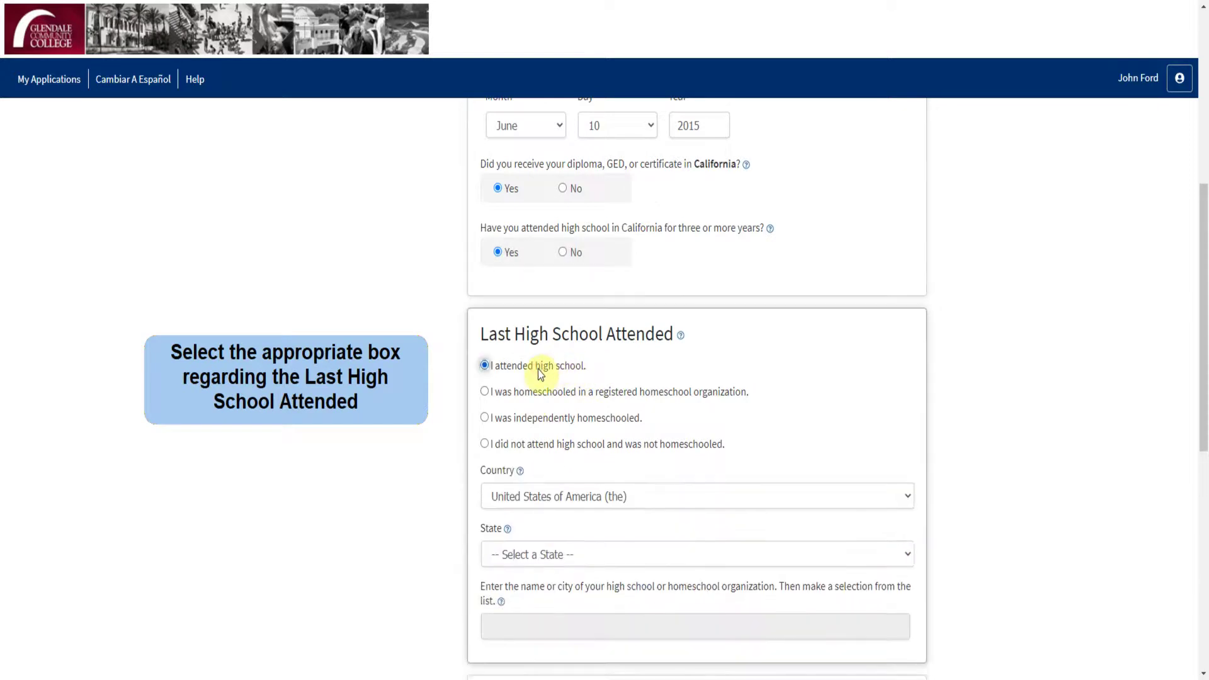
scroll(540, 373, down, 1)
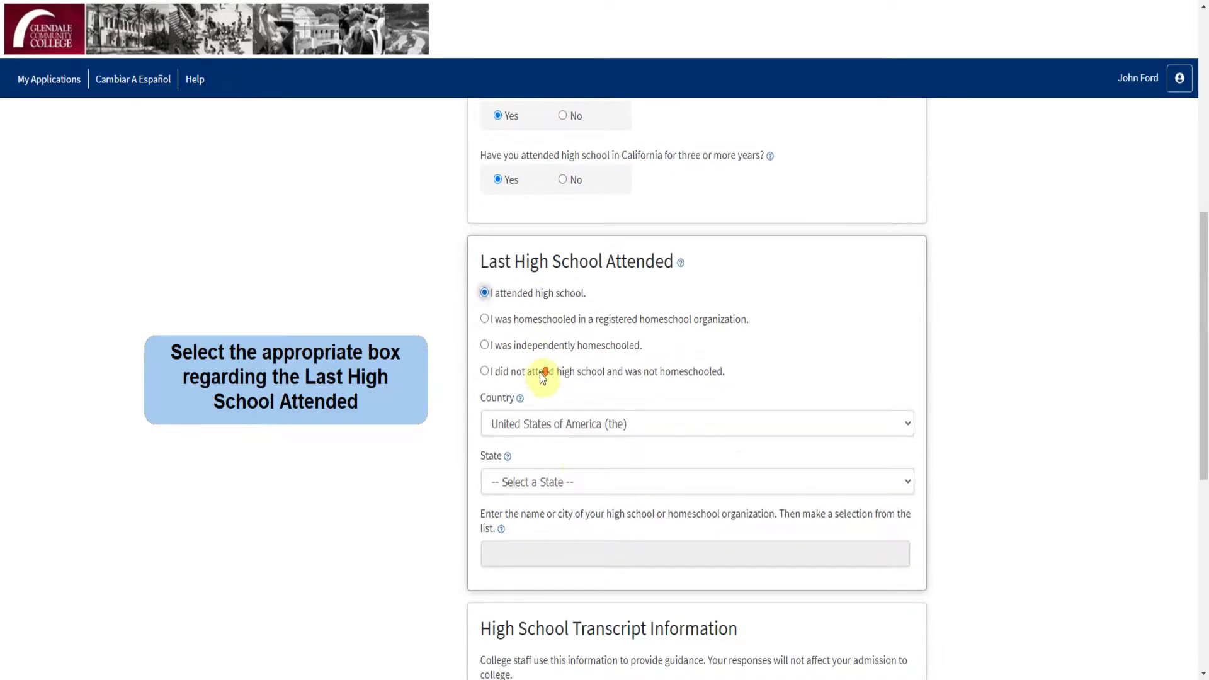
click(571, 481)
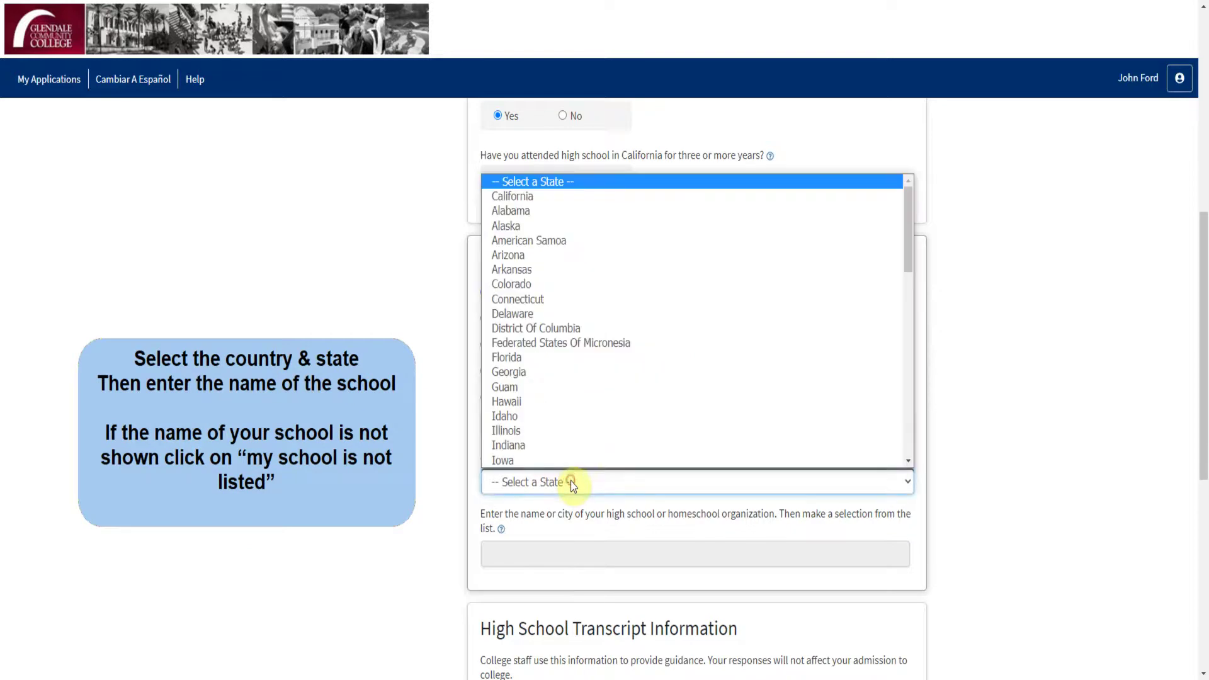
click(553, 199)
Step: Search 'Glen' and select Glendale High in Glendale as the high school
click(549, 544)
text(Gle)
scroll(551, 544, down, 5)
text(n)
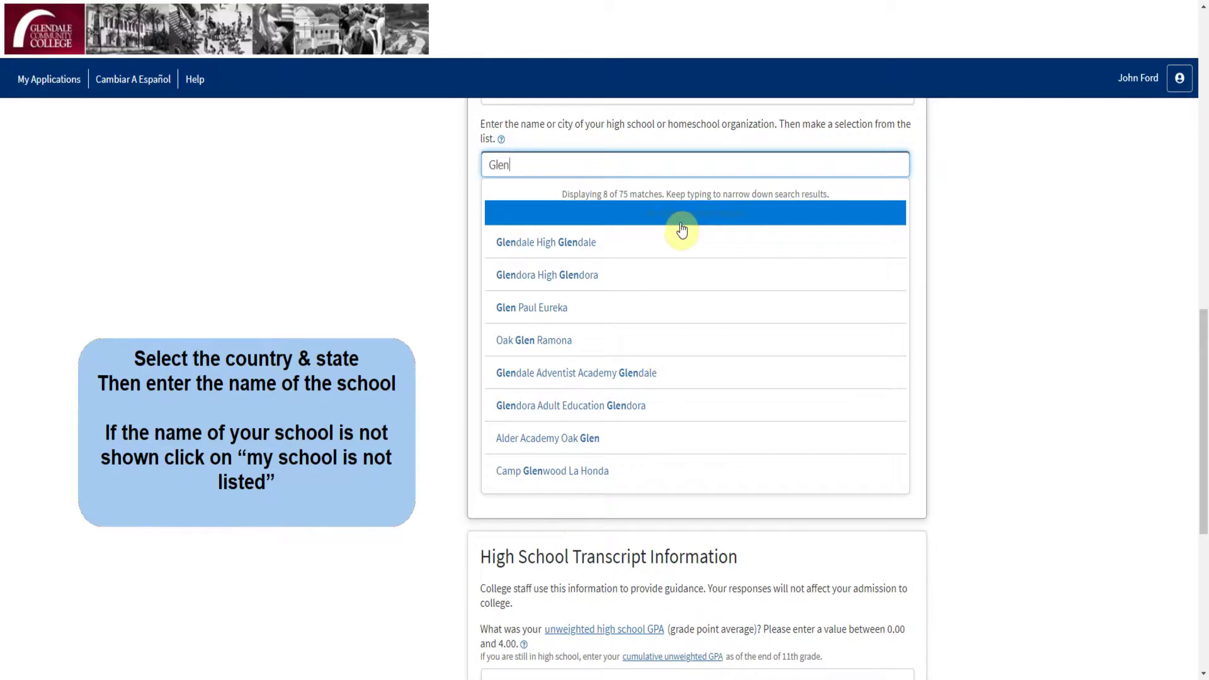
click(607, 242)
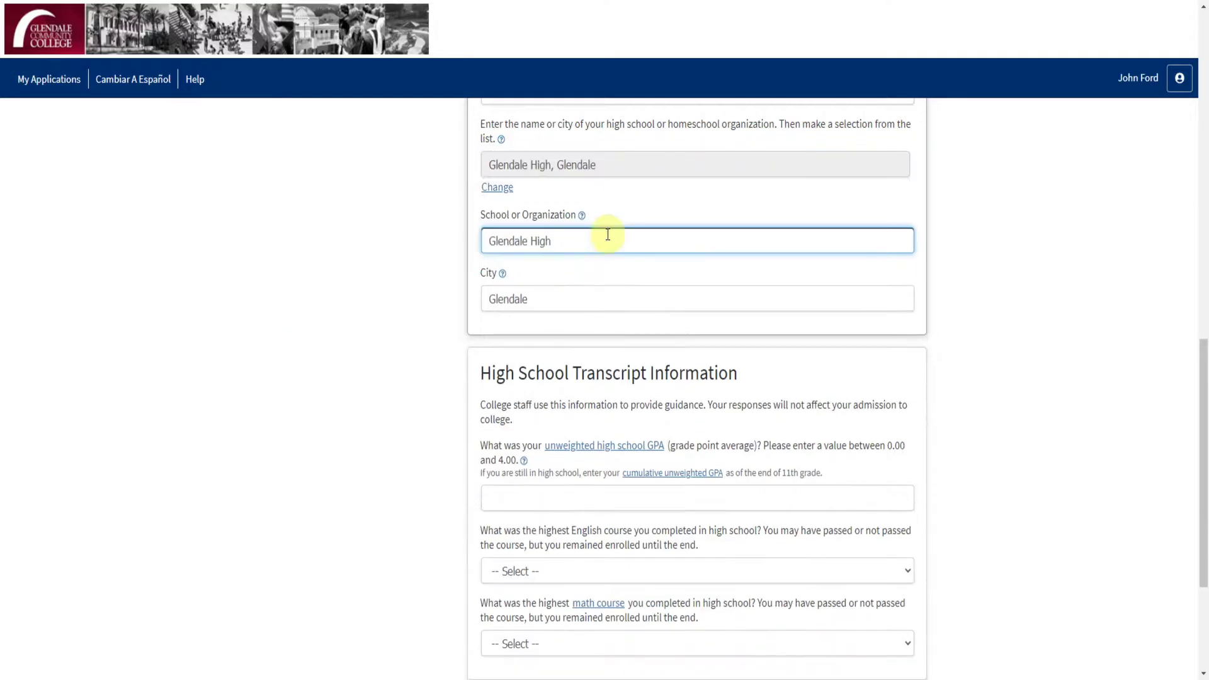
scroll(589, 334, down, 2)
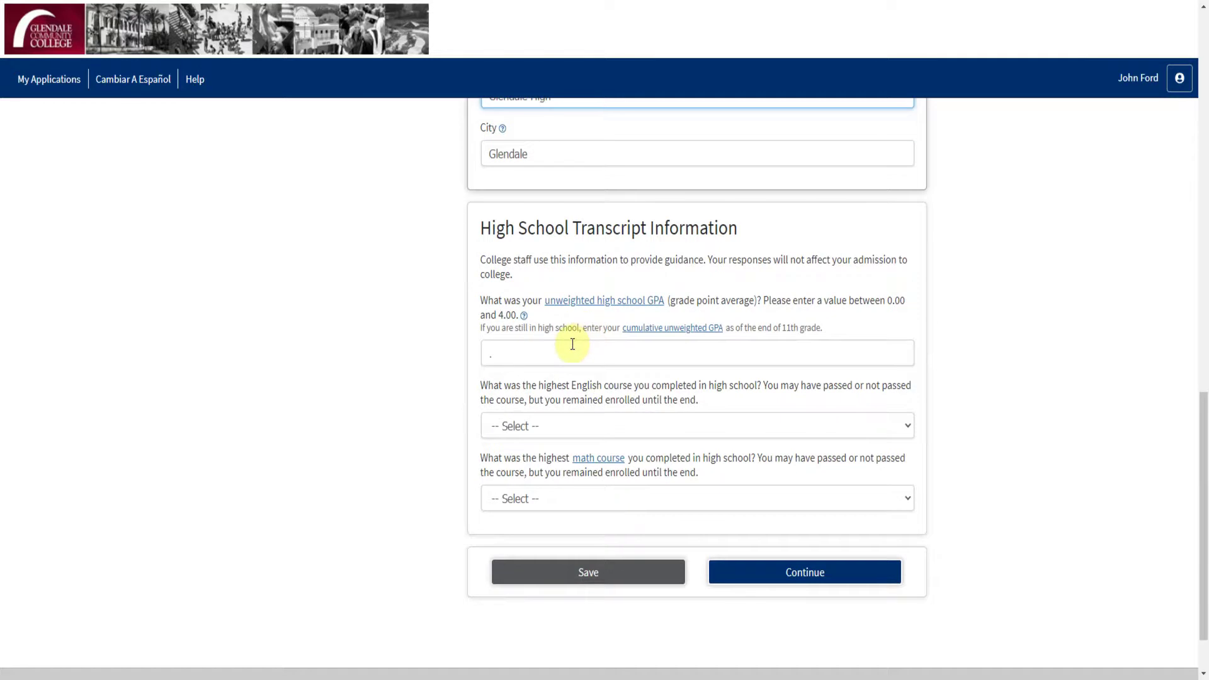
Step: Enter GPA 3.5 and 12th grade English Composition or Literature with grade A
click(573, 350)
text(3.5)
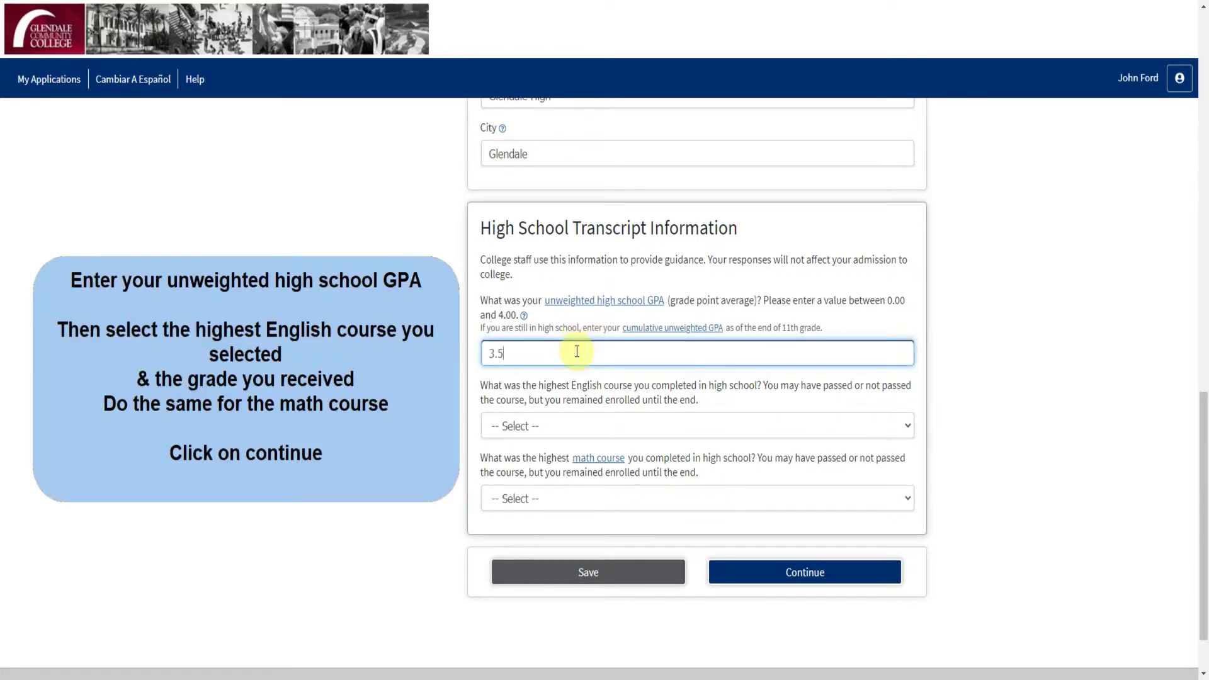
click(602, 426)
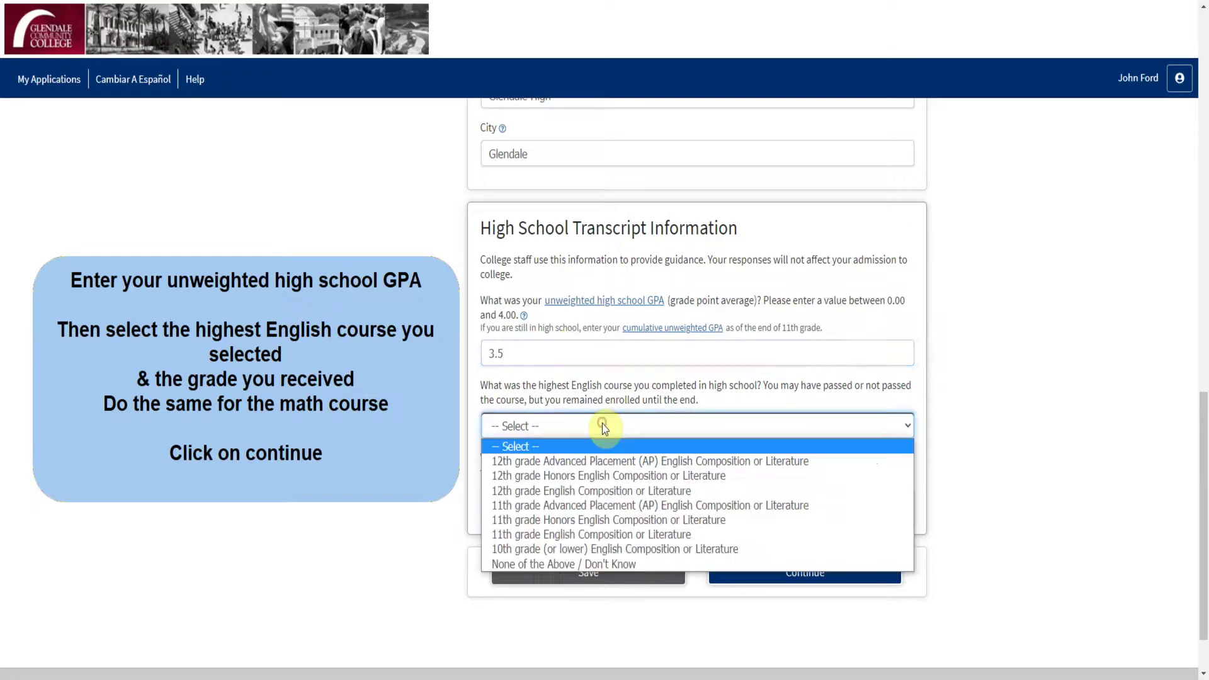
click(590, 492)
click(590, 484)
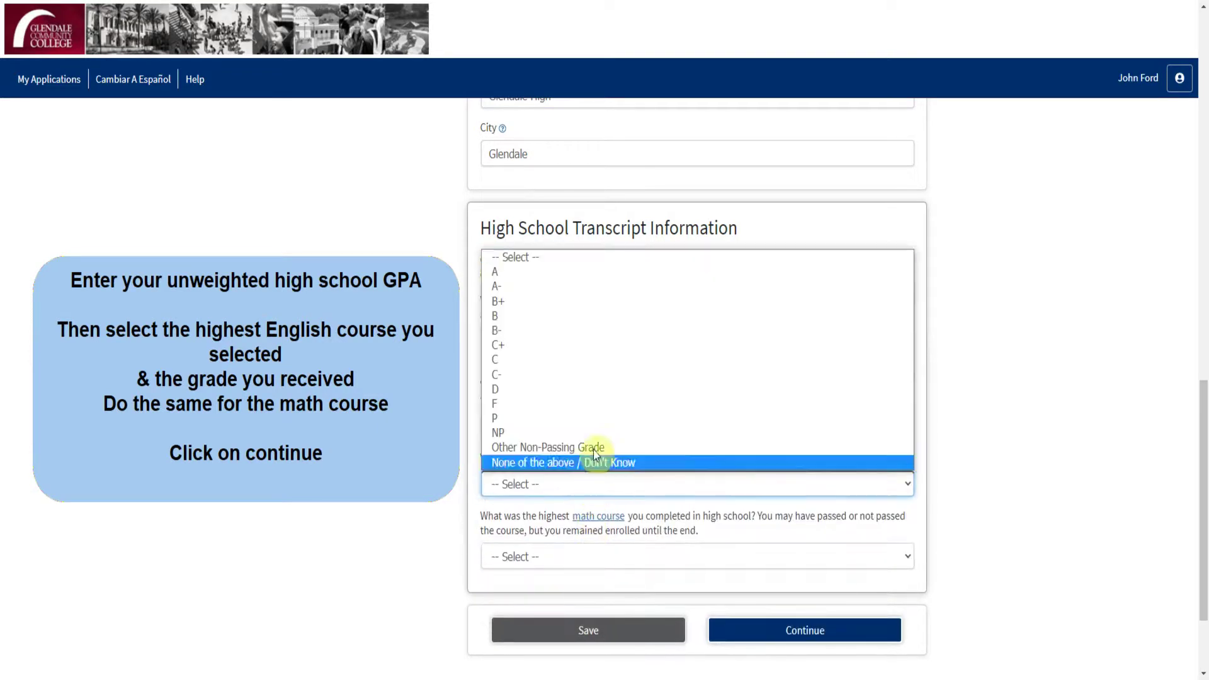
click(598, 271)
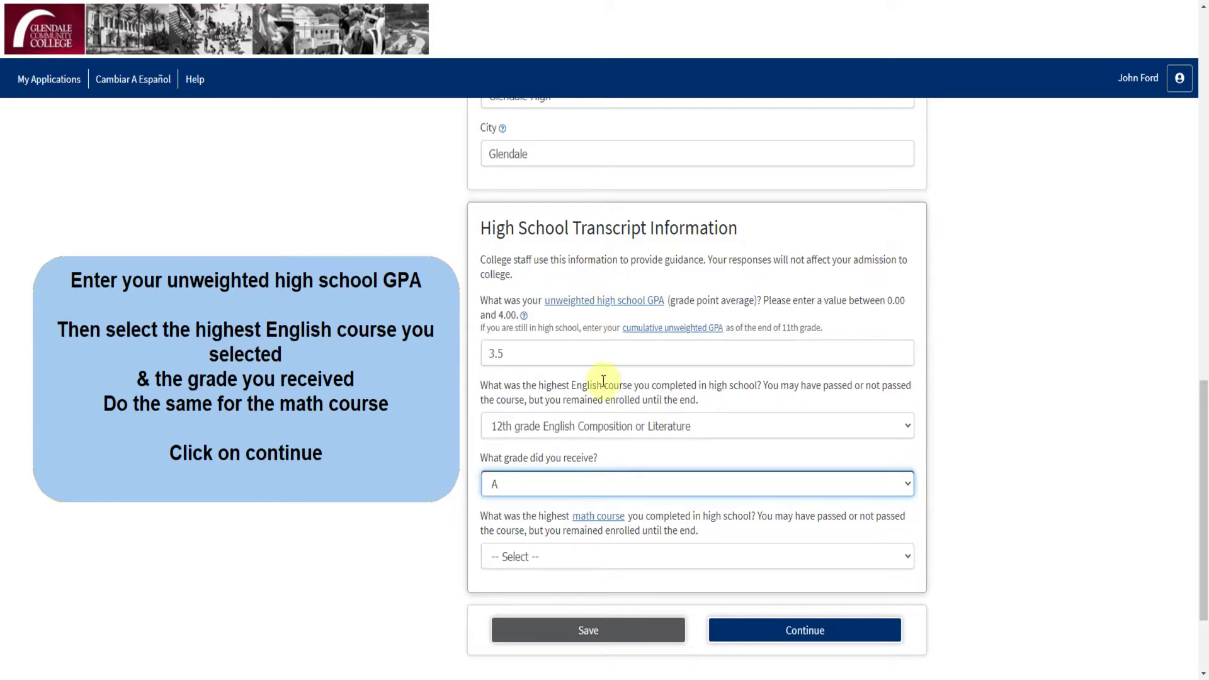
Step: Record Pre-calculus with grade A as the highest math course and save Education
click(591, 554)
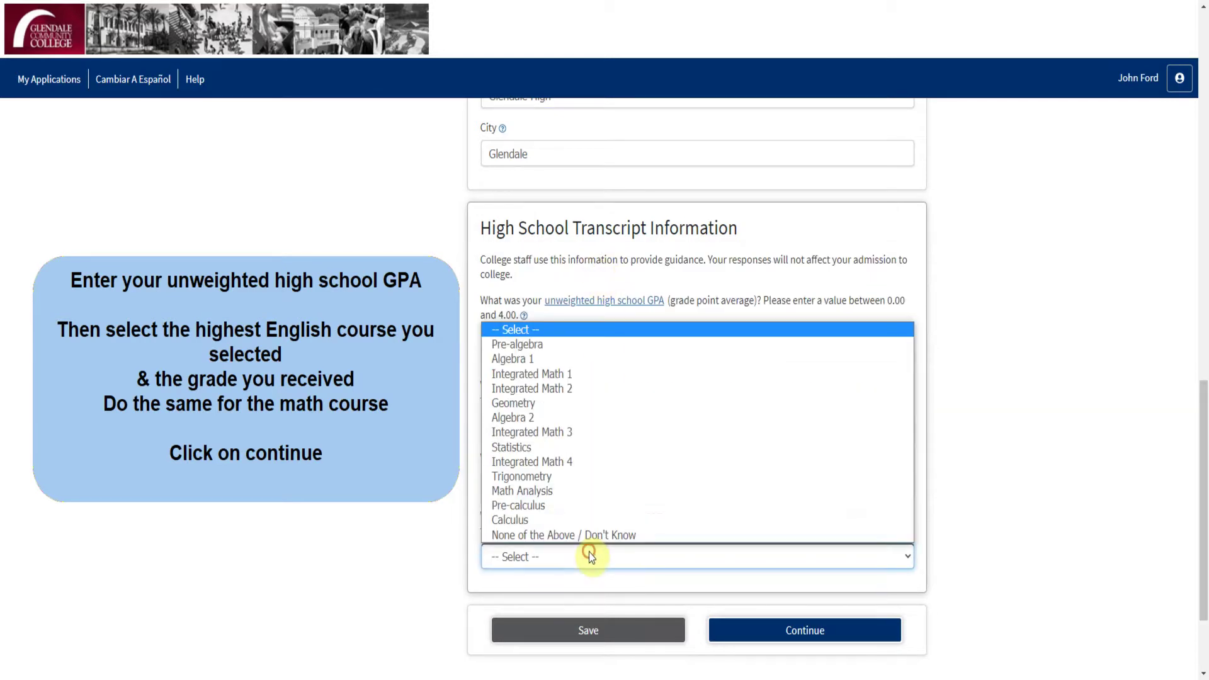
click(587, 505)
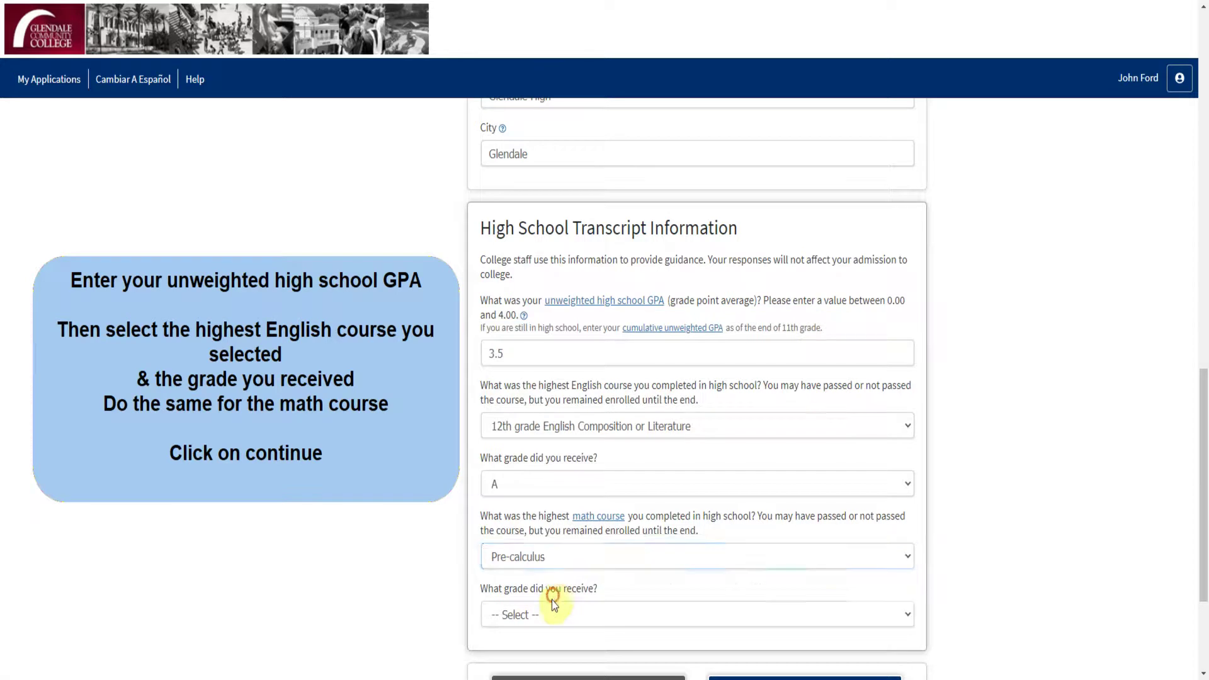
click(552, 601)
click(577, 410)
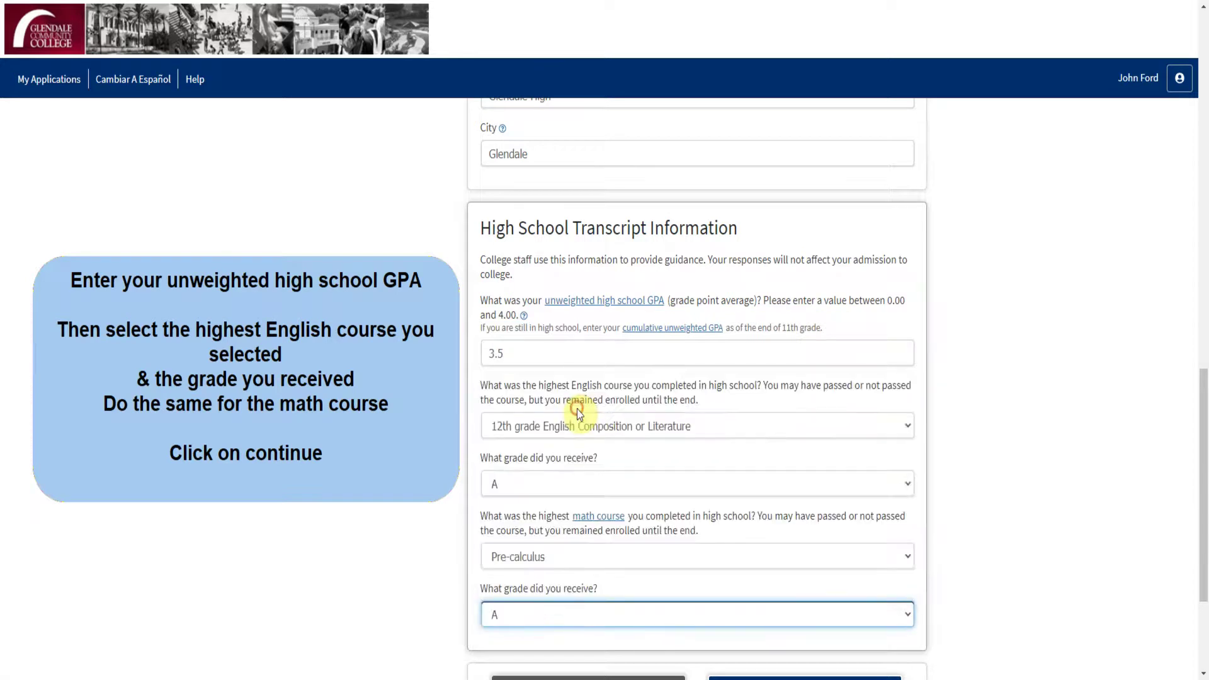
scroll(642, 480, down, 2)
click(779, 546)
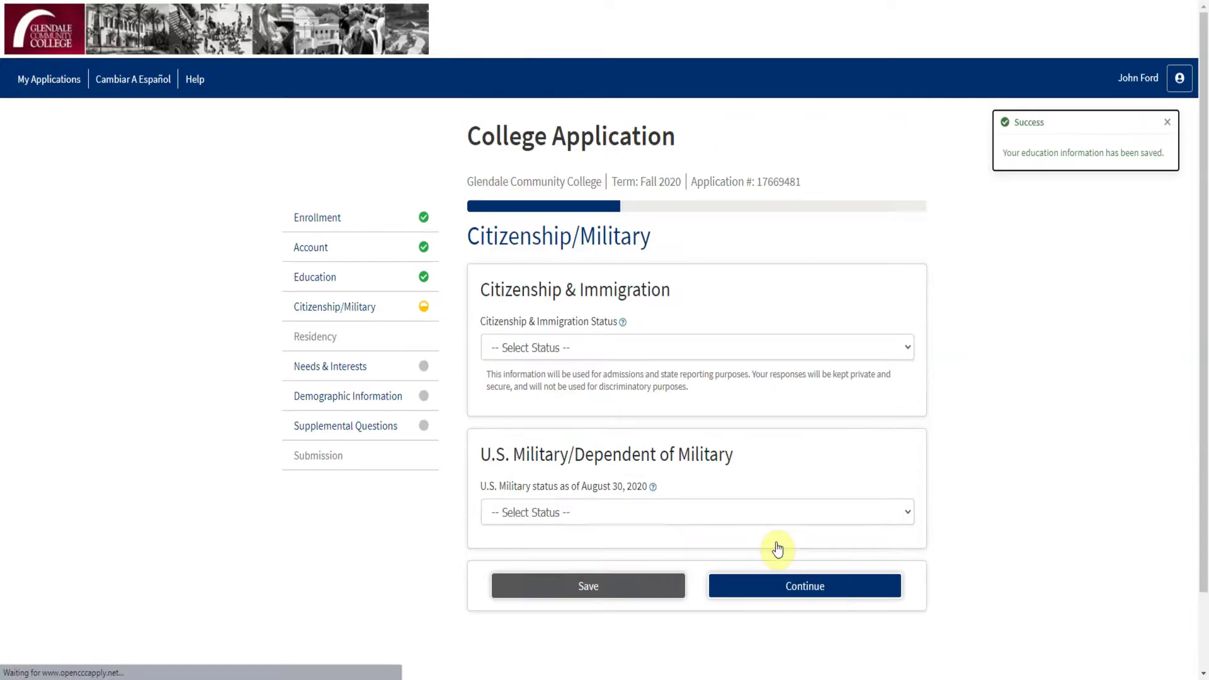
Step: Set citizenship to U.S. Citizen and military status to None apply to me, then continue
click(843, 356)
click(815, 384)
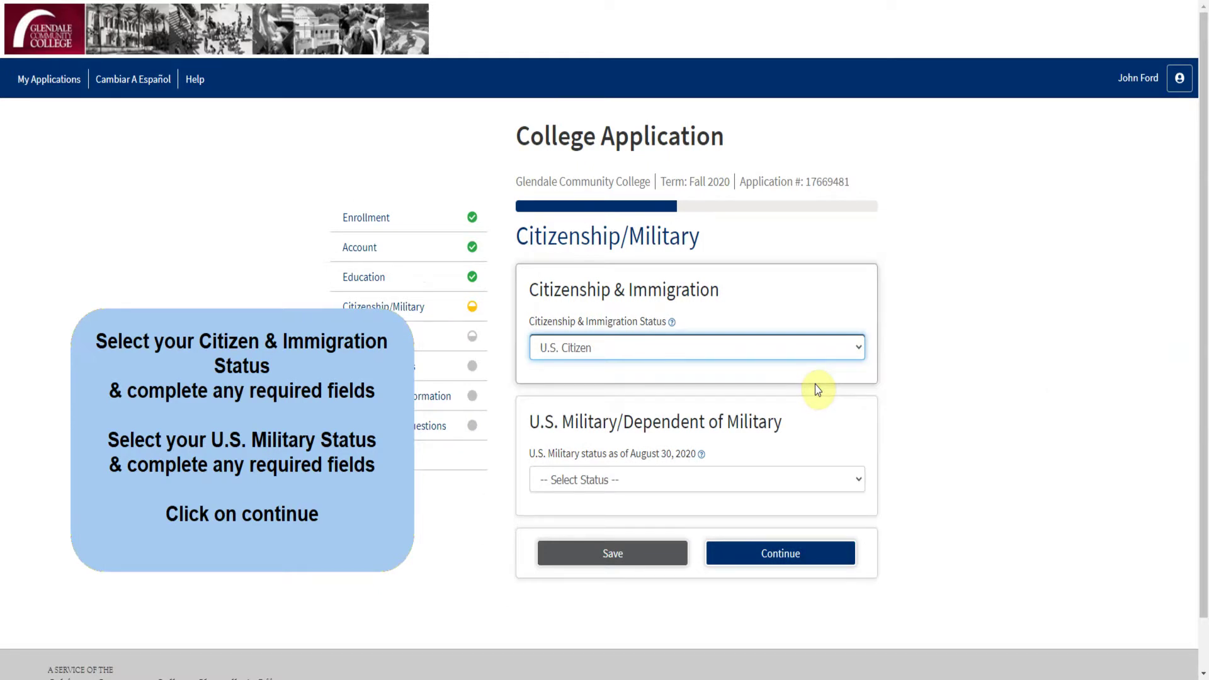
click(773, 482)
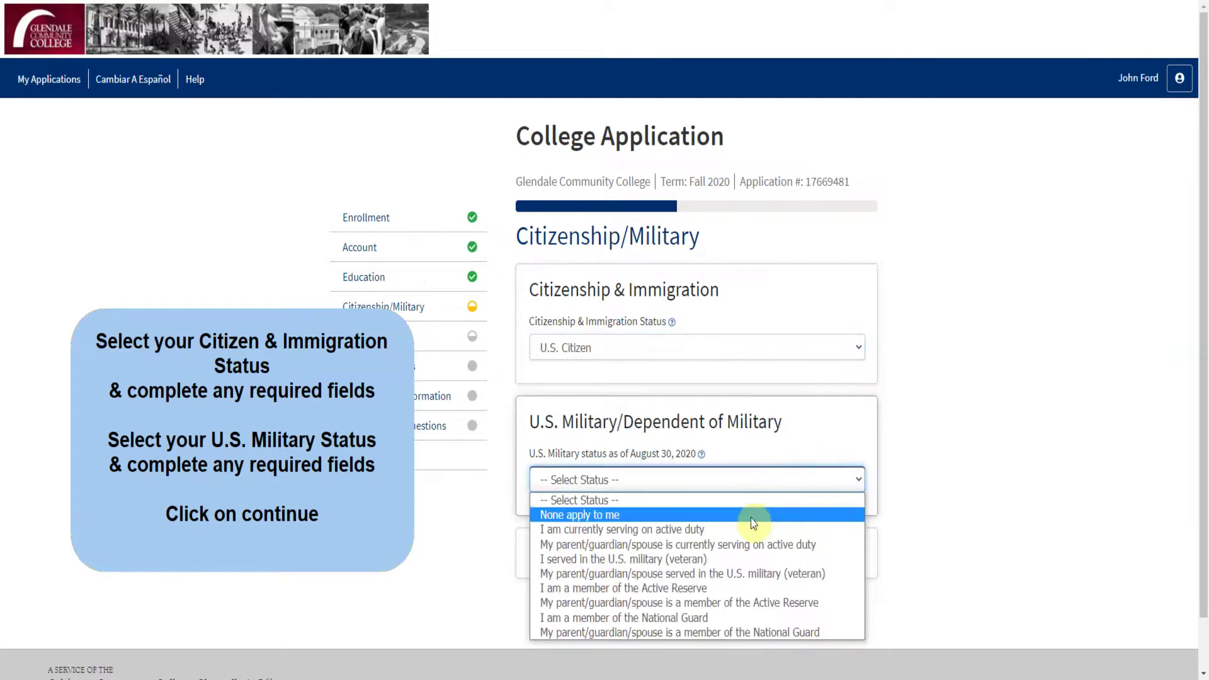
click(751, 516)
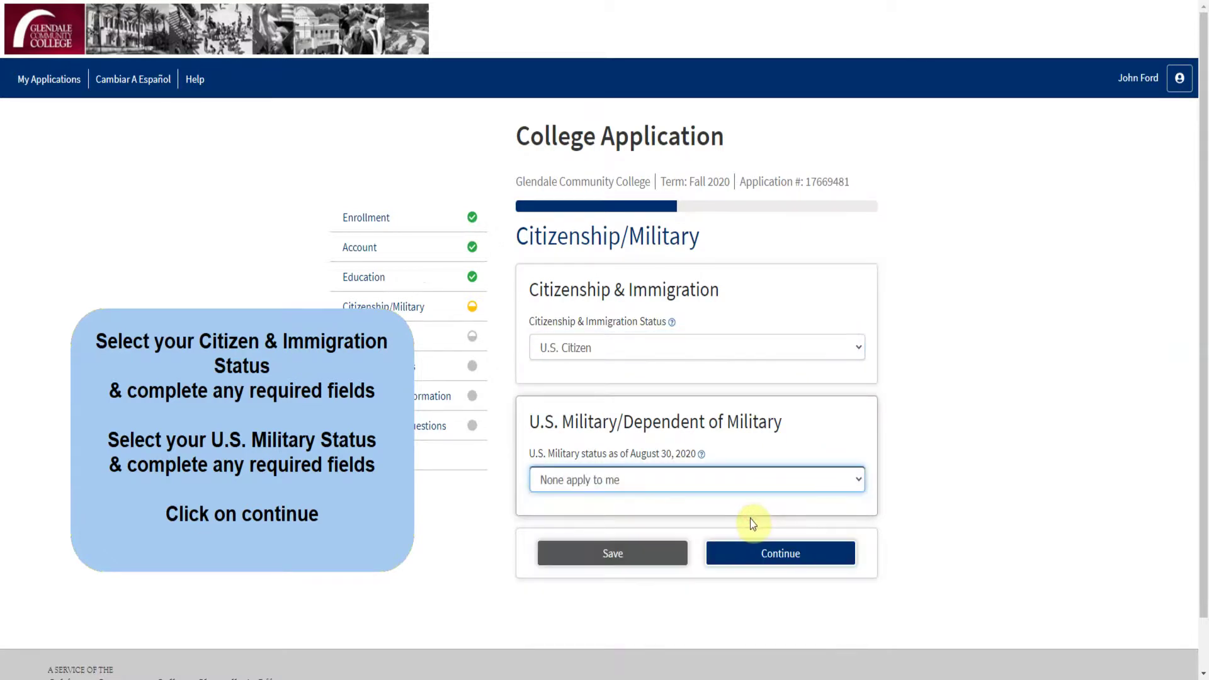
click(754, 554)
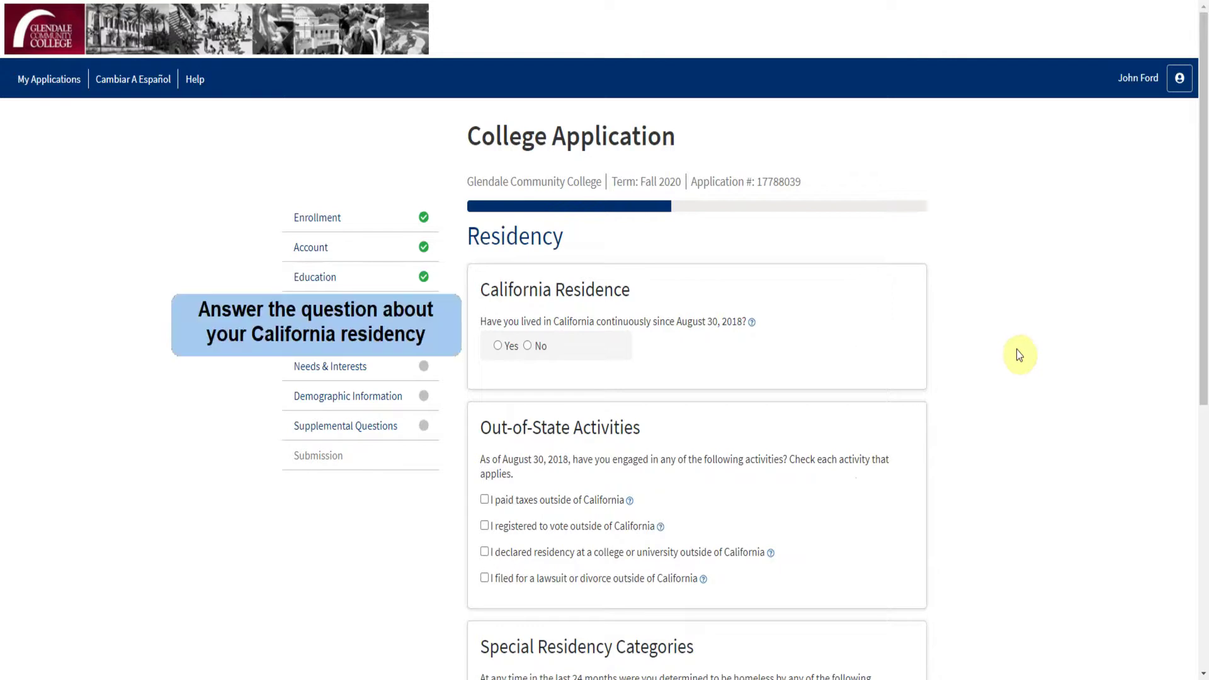
Step: Answer Yes to continuous California residence, No to homelessness and foster care, then continue
click(498, 346)
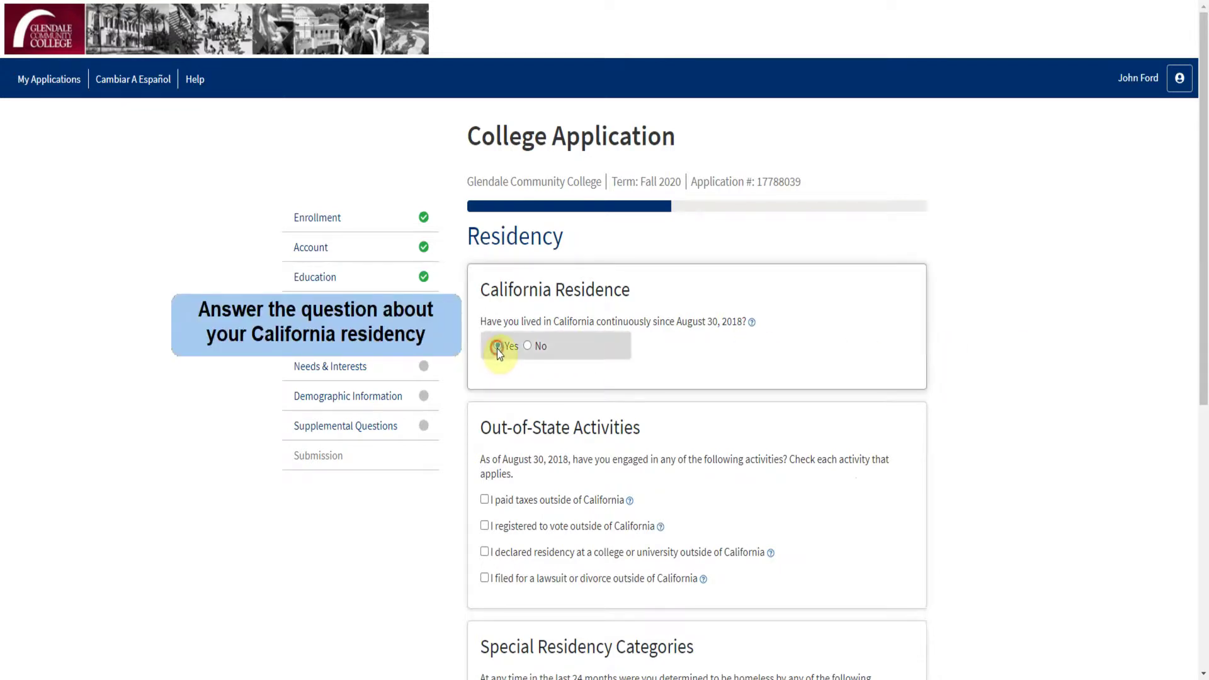
scroll(853, 430, down, 1)
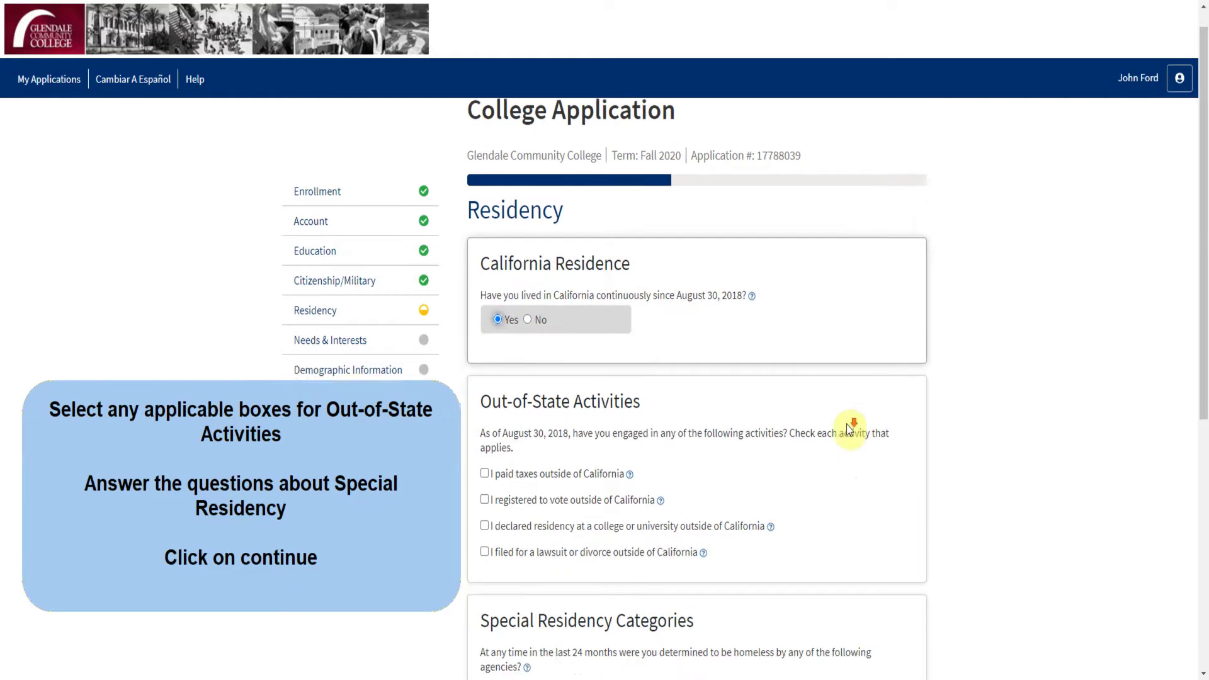
scroll(848, 430, down, 1)
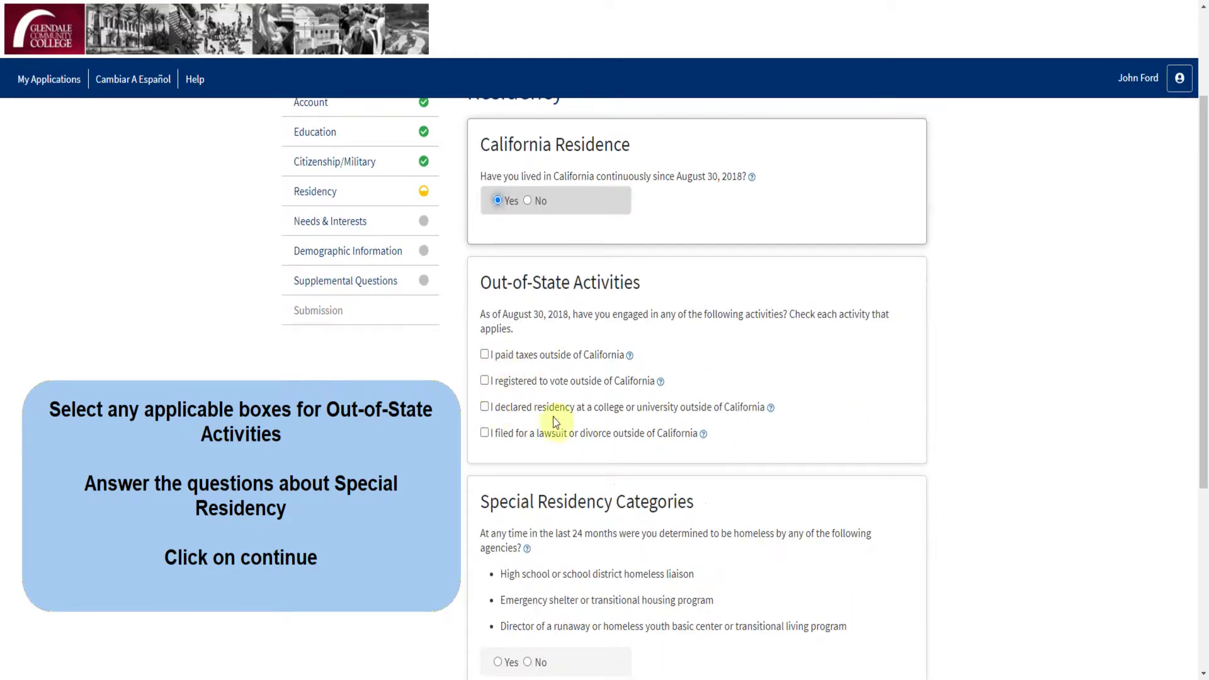
scroll(832, 474, down, 2)
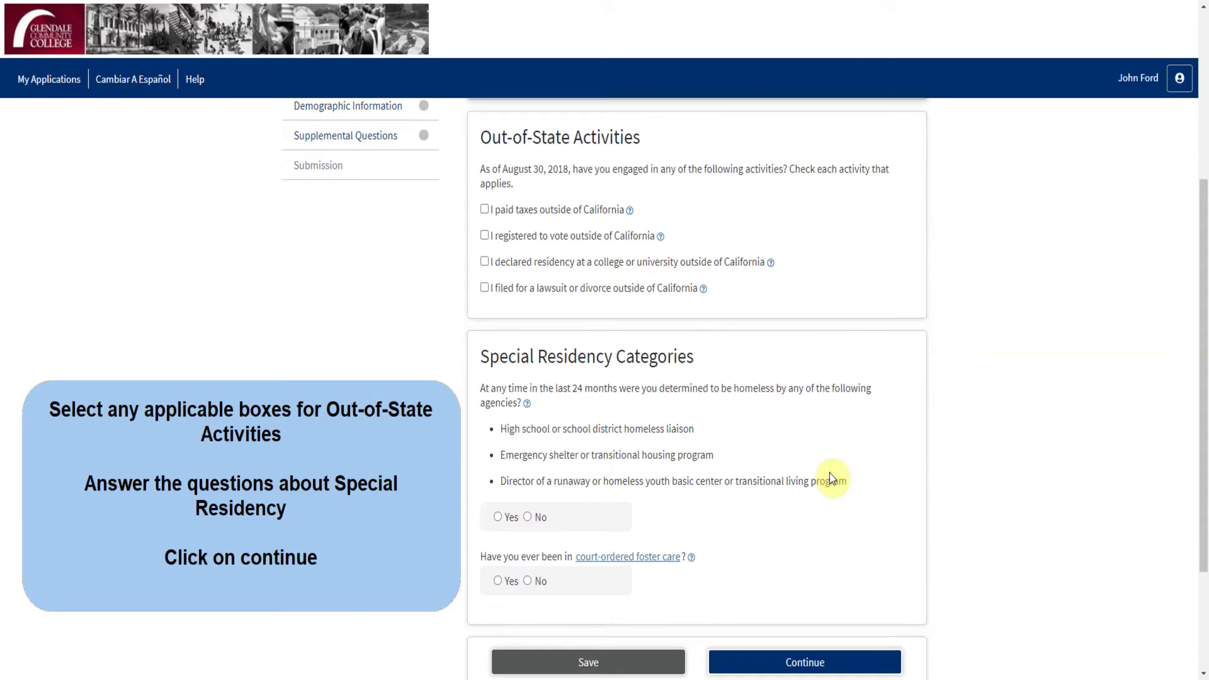
click(532, 519)
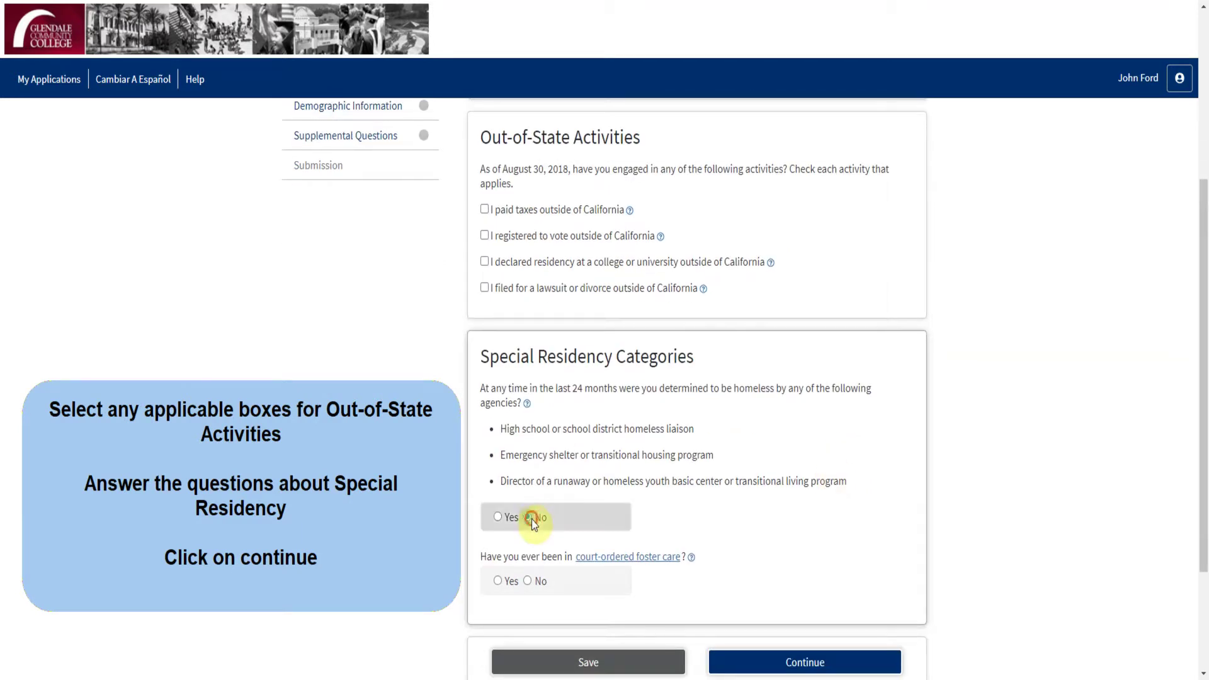
click(528, 581)
scroll(772, 526, down, 2)
click(784, 526)
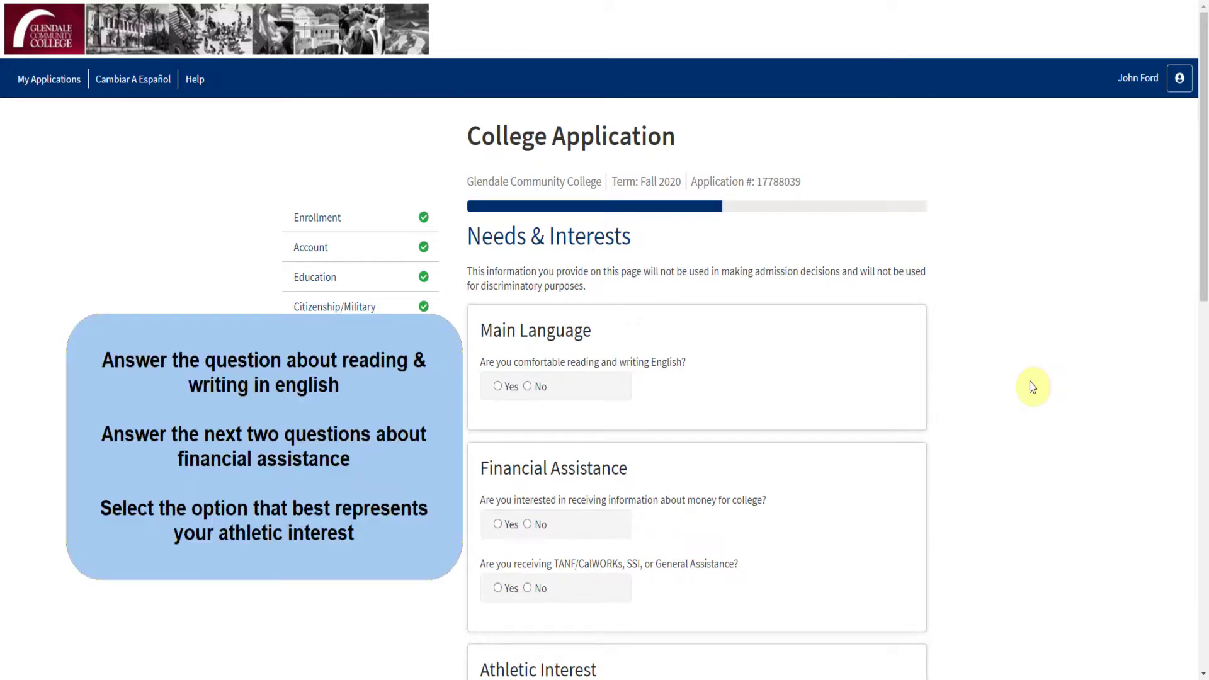
Step: Answer Yes to English and both financial-aid questions, and No to playing a sport
click(497, 386)
scroll(911, 416, down, 2)
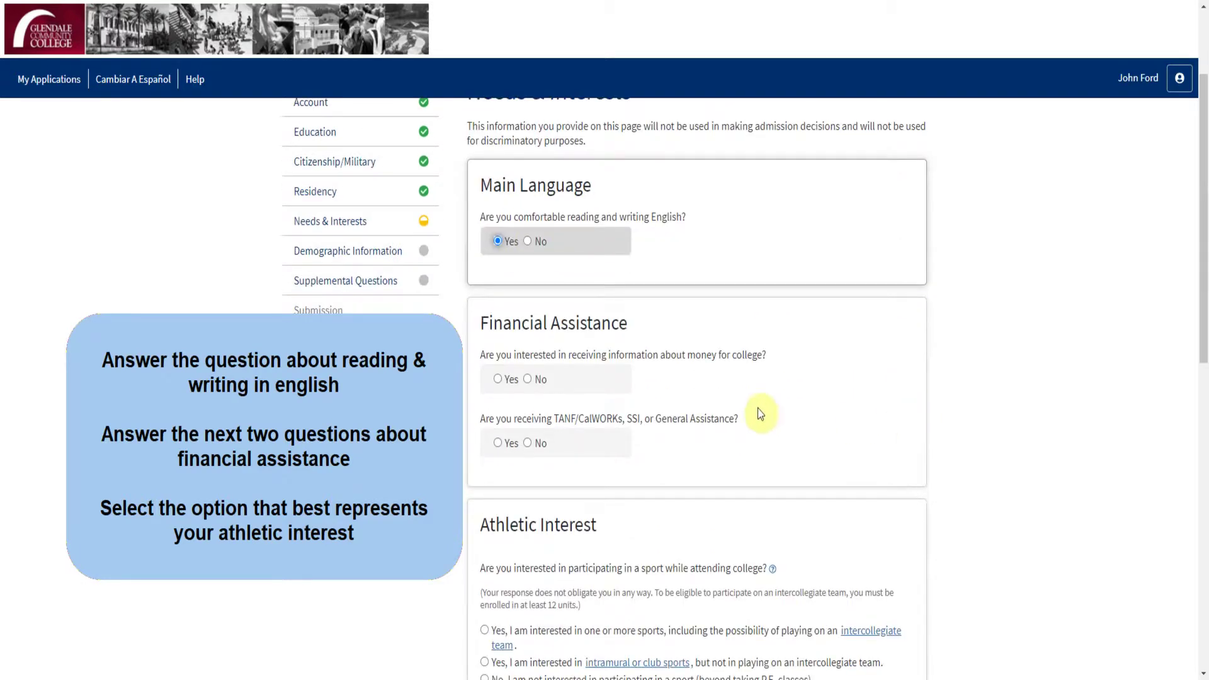
click(507, 380)
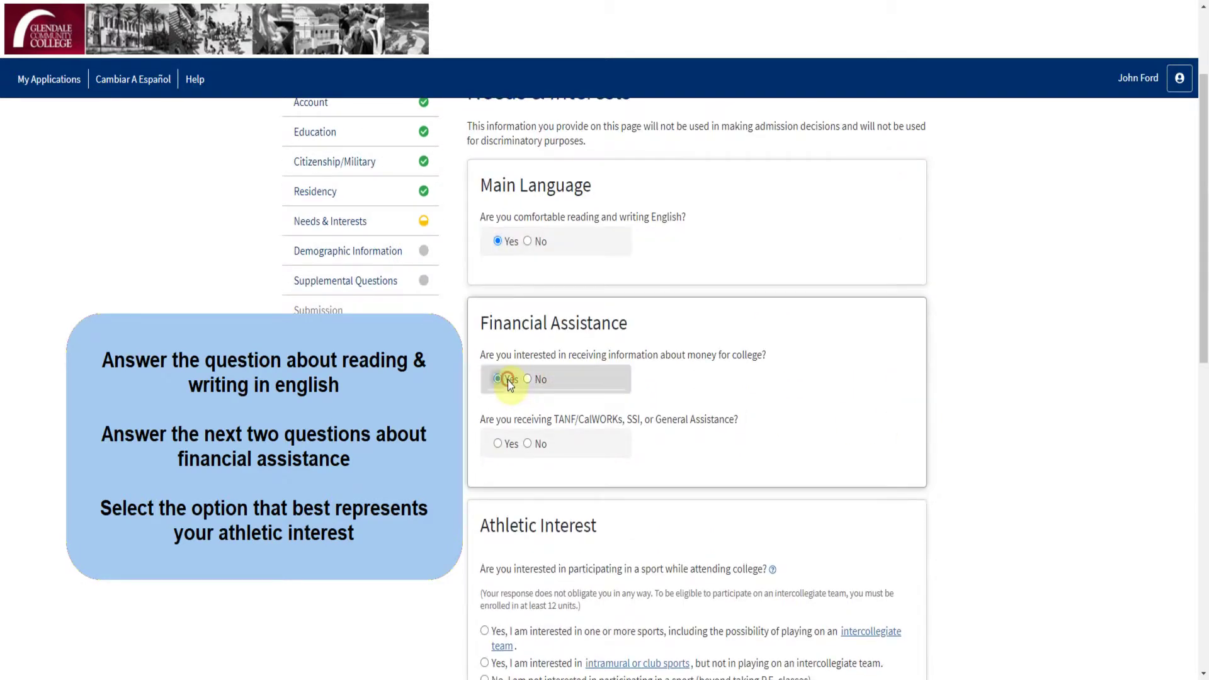
click(497, 446)
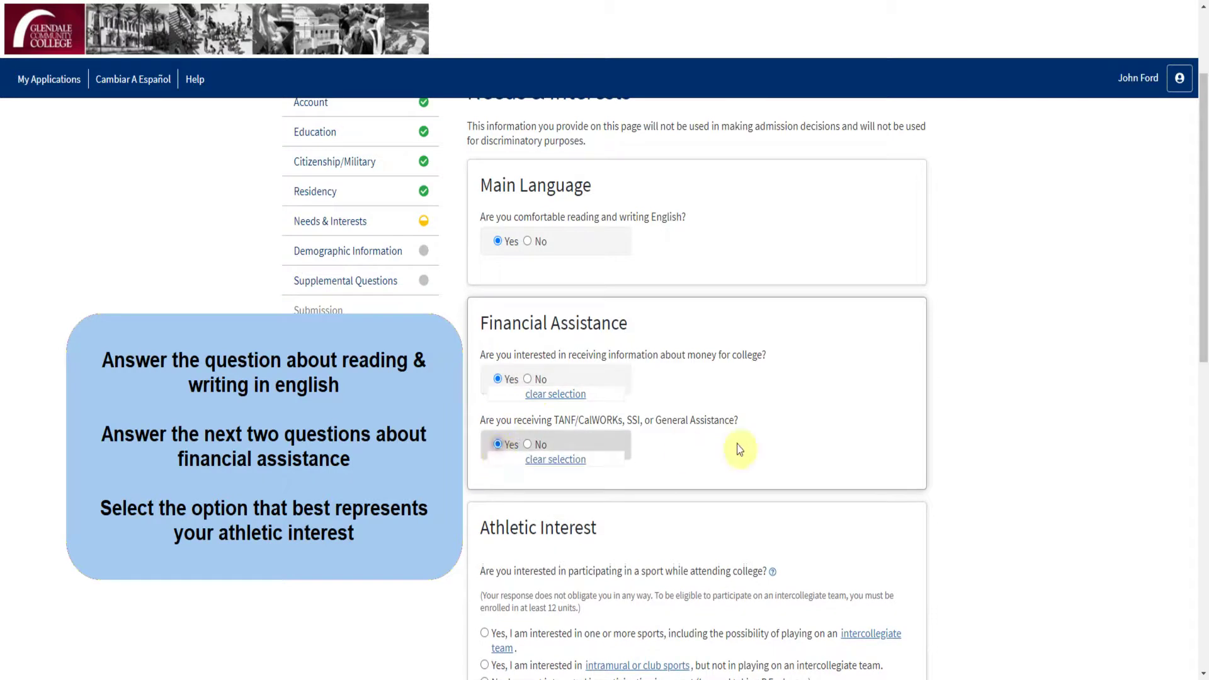
scroll(874, 451, down, 3)
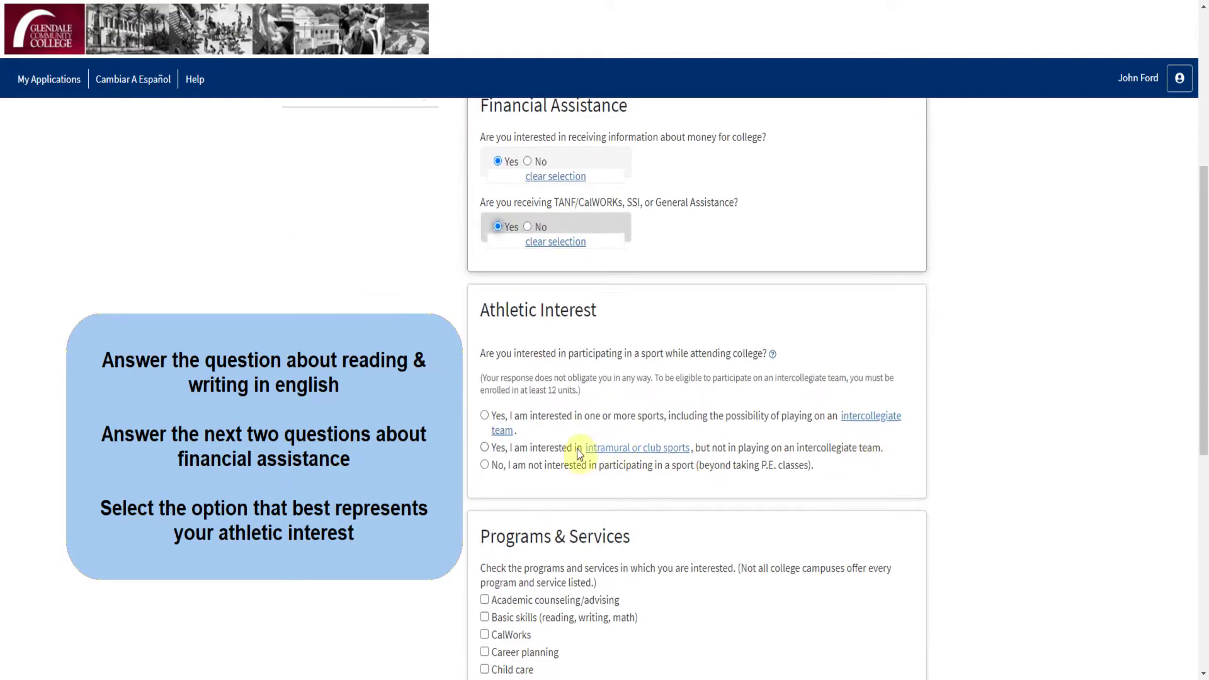
click(521, 465)
Step: Select academic and personal counseling, health, employment, scholarship and student government services, then continue
scroll(947, 451, down, 3)
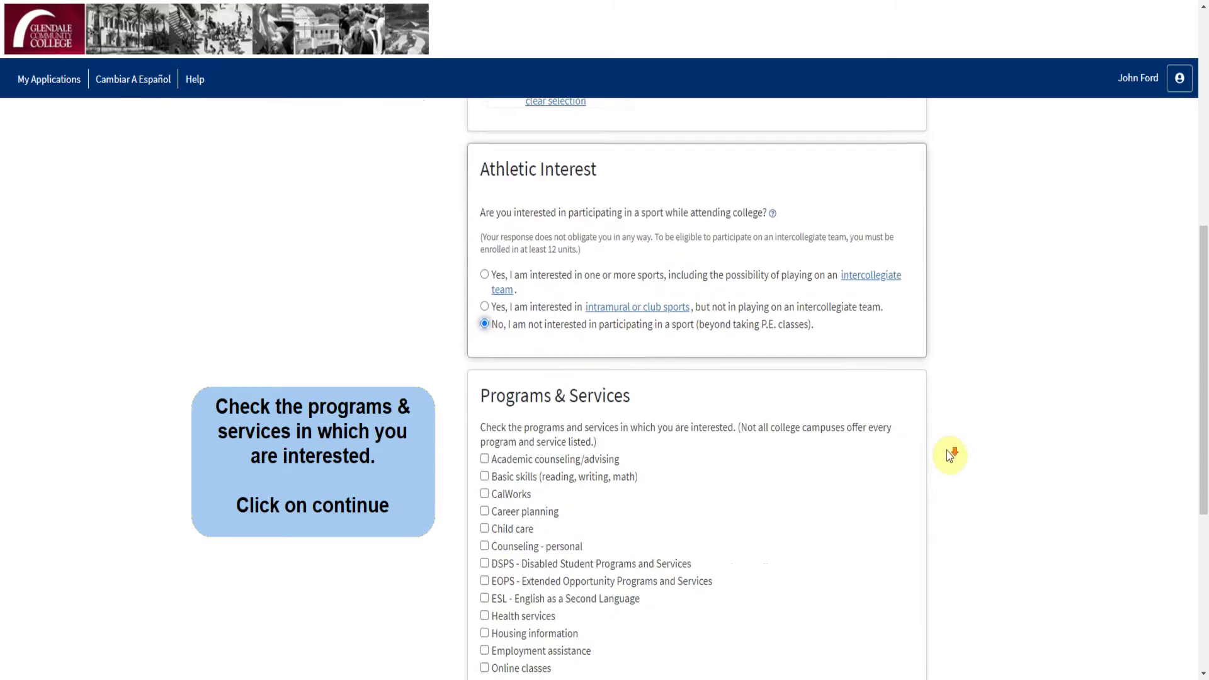
scroll(945, 452, down, 1)
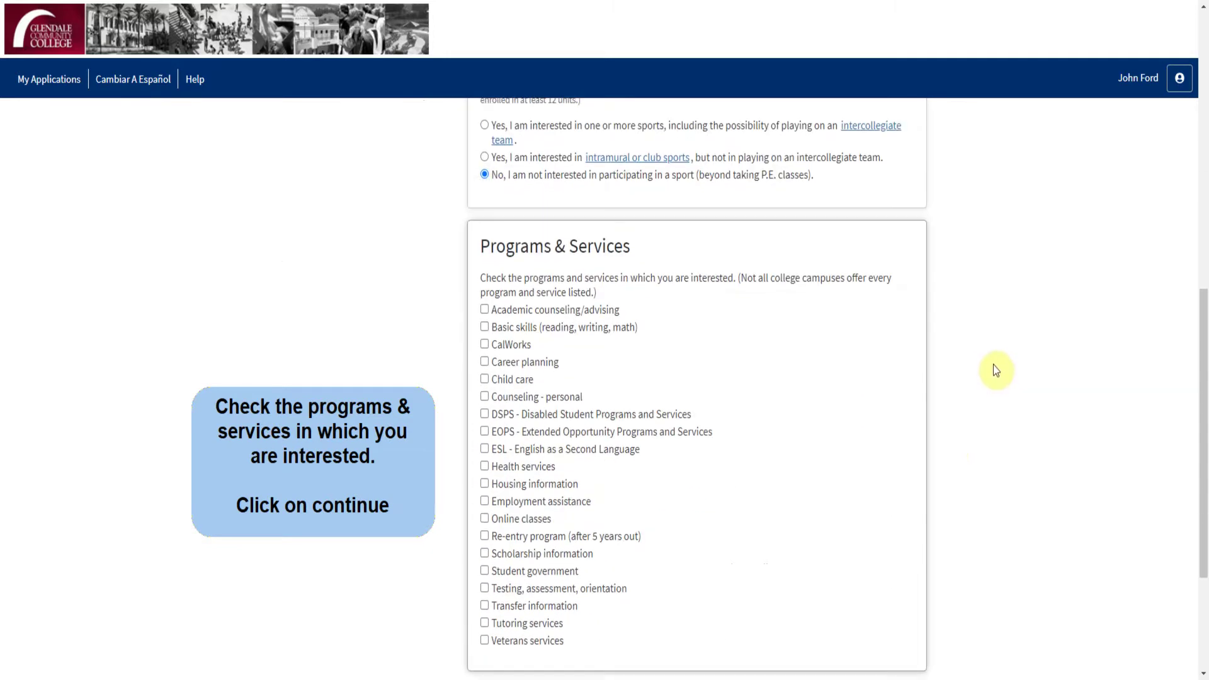
click(559, 309)
click(539, 398)
click(513, 466)
click(504, 502)
click(505, 554)
click(504, 573)
scroll(809, 521, down, 3)
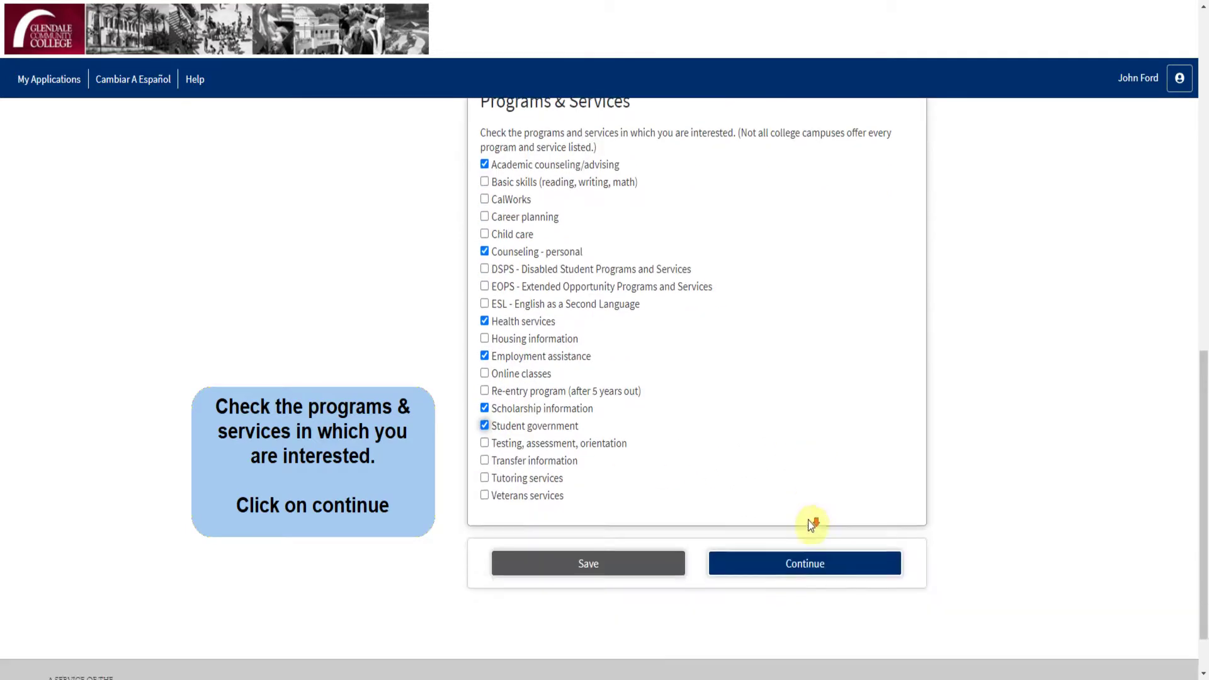
click(810, 511)
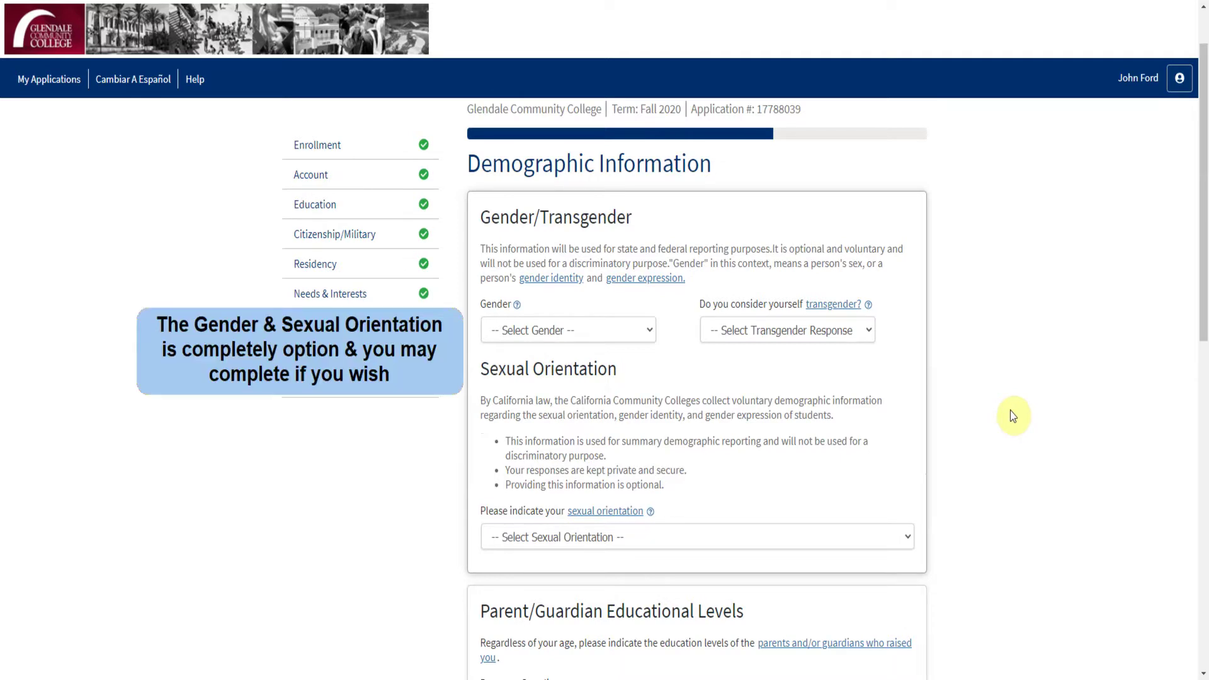
Step: Set the parents' education levels to High school graduate and Bachelor's degree
scroll(1013, 415, down, 6)
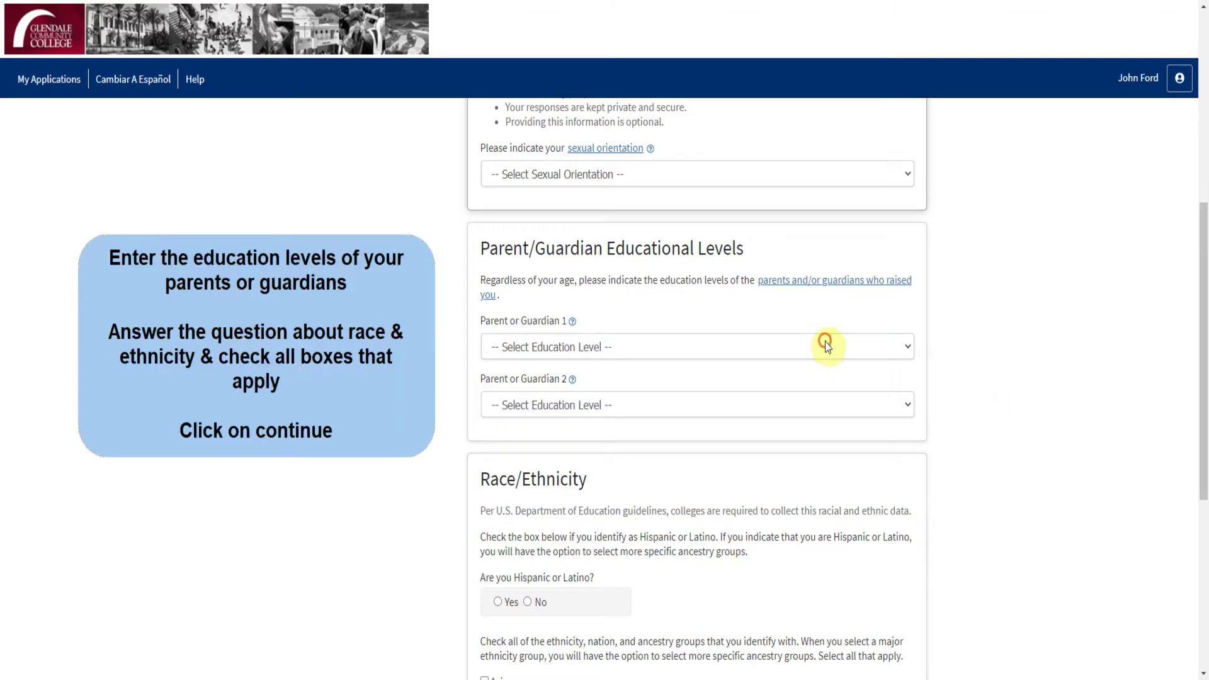
click(825, 341)
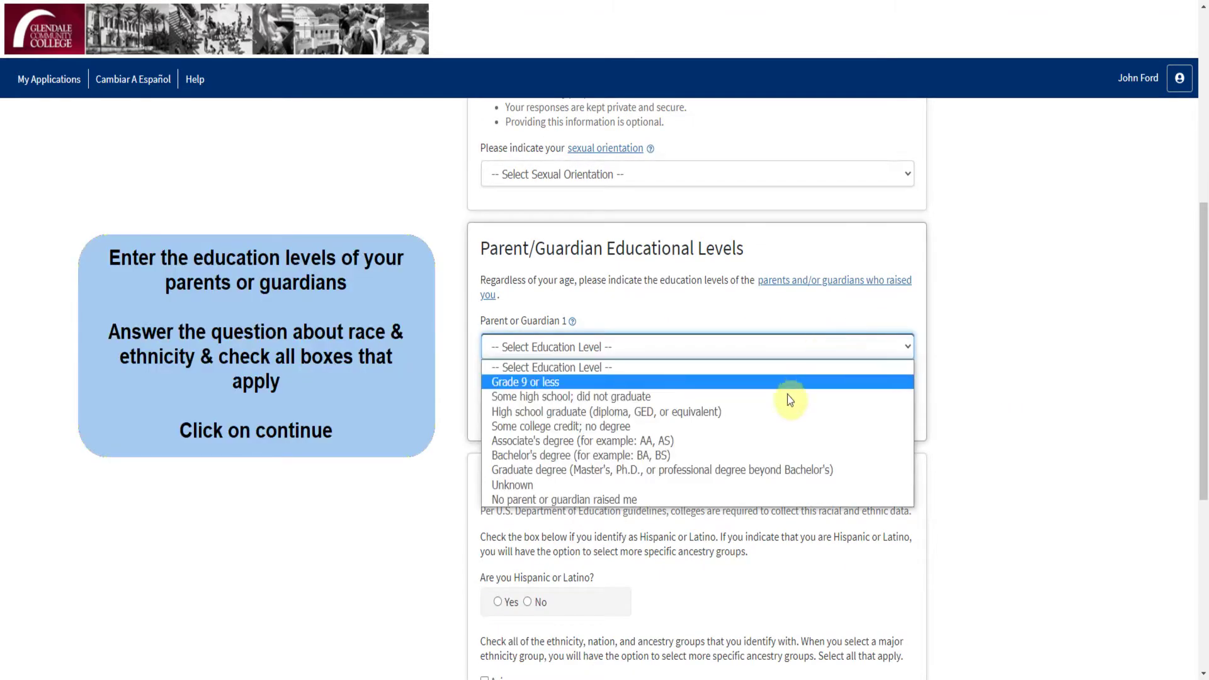
click(772, 410)
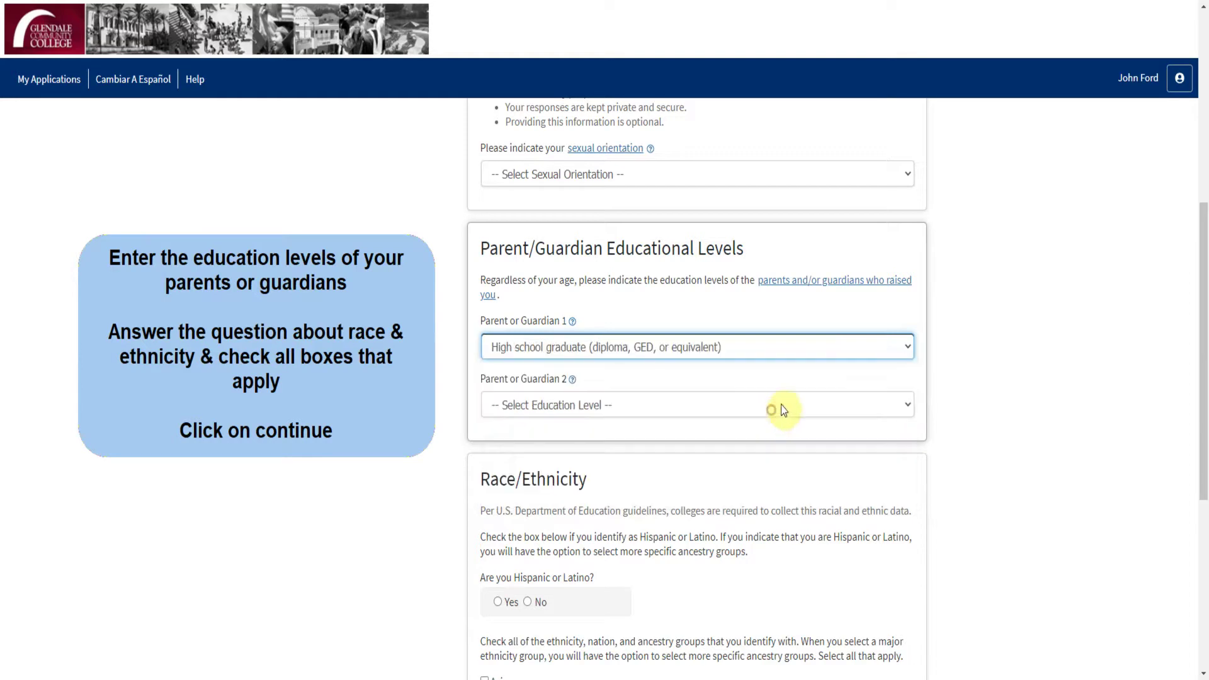
click(791, 400)
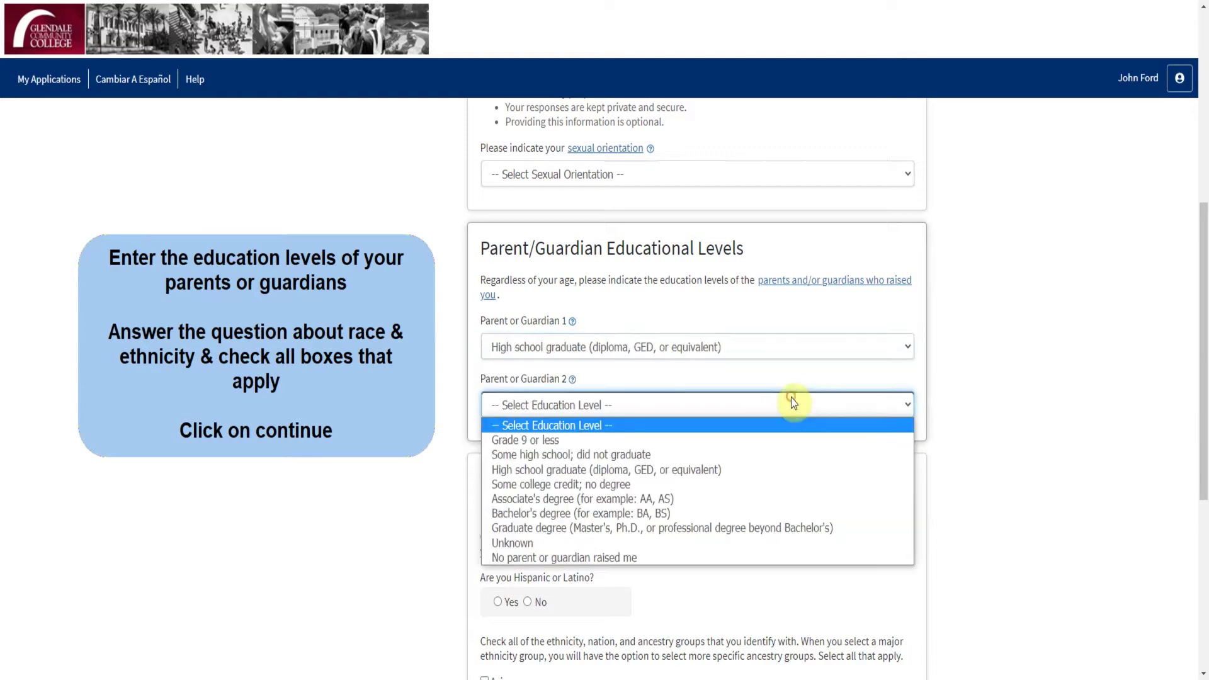
click(779, 513)
Step: Answer No to Hispanic or Latino, mark White and Armenian ancestry, and continue
scroll(1011, 484, down, 3)
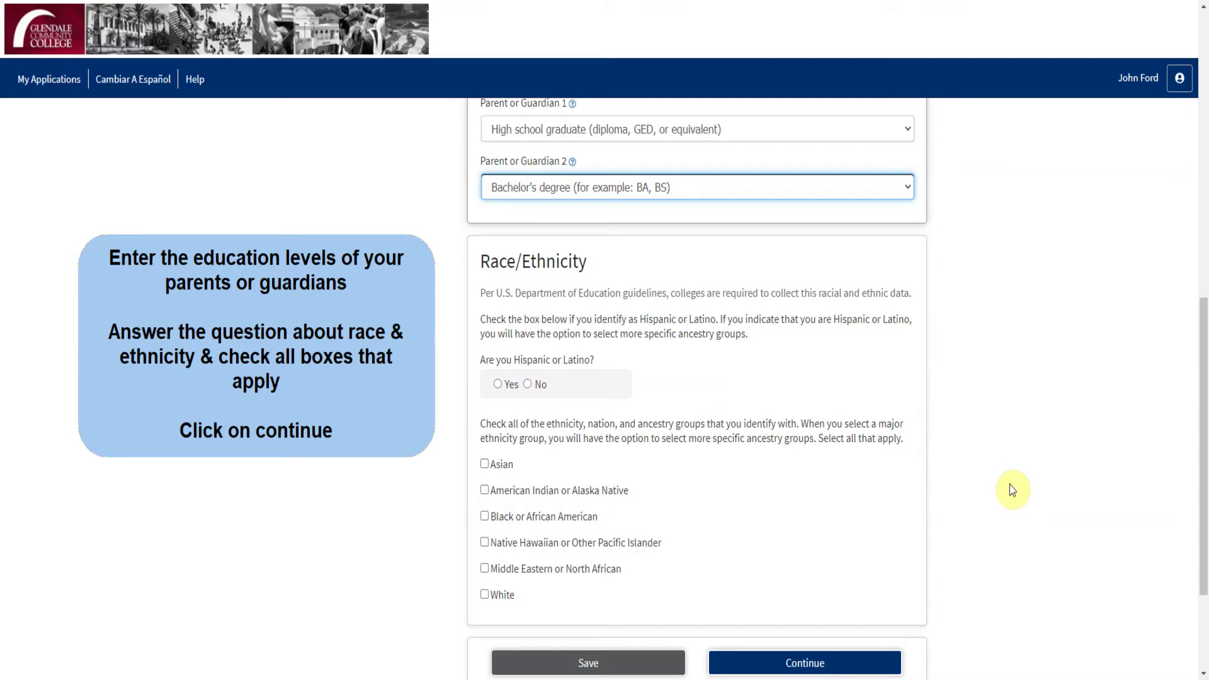
click(529, 384)
scroll(533, 441, down, 1)
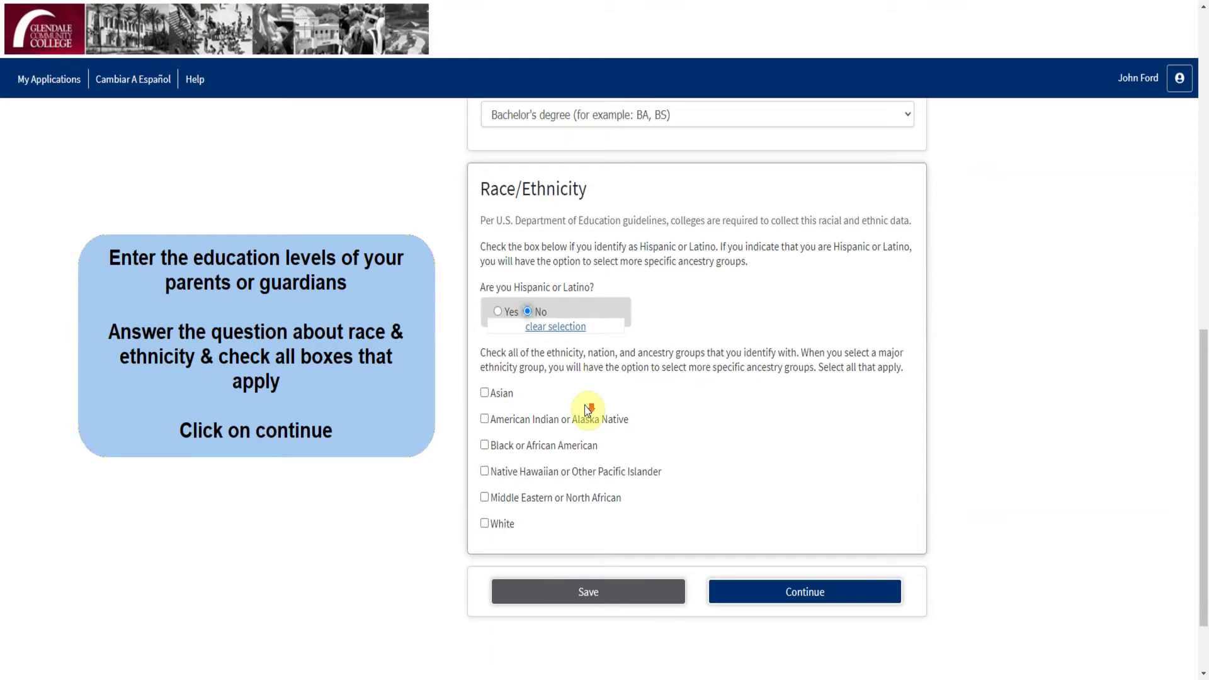
click(503, 524)
scroll(505, 522, down, 3)
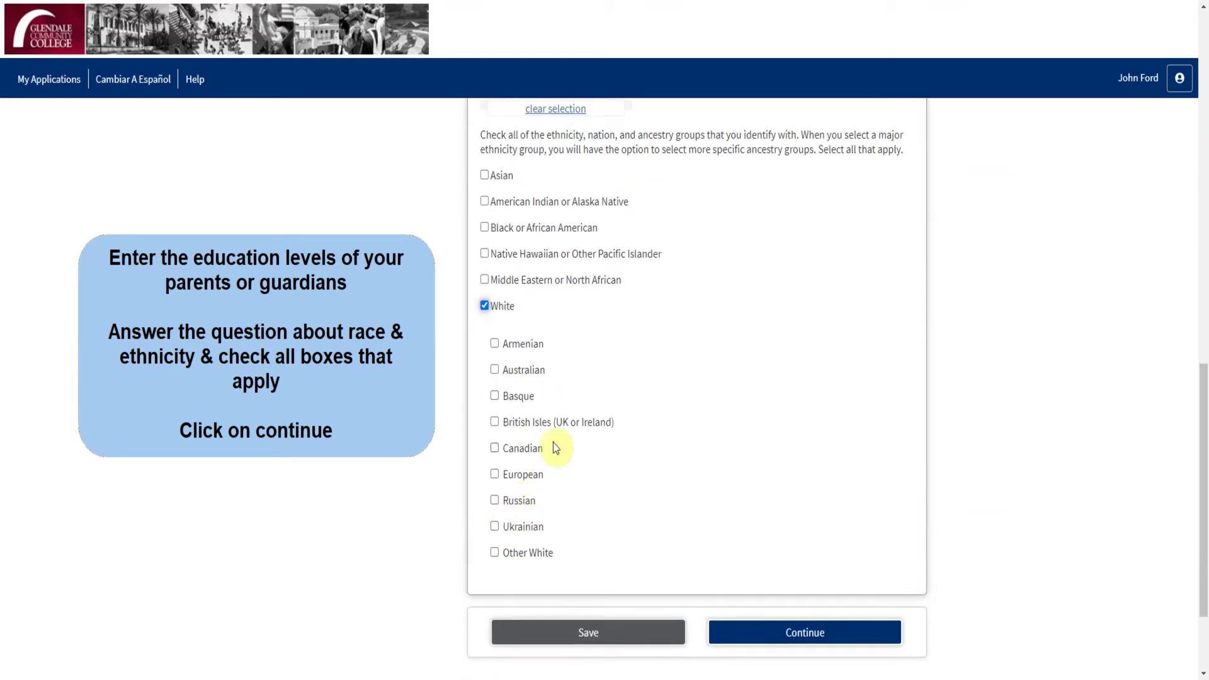
click(542, 348)
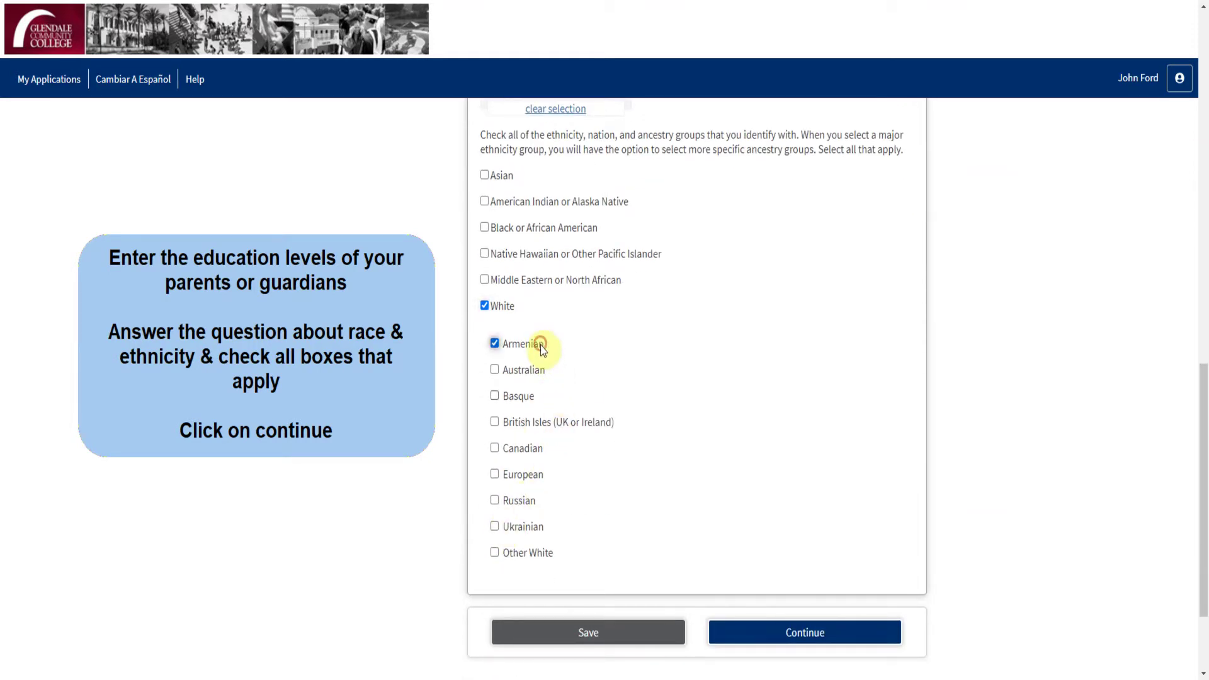
click(816, 631)
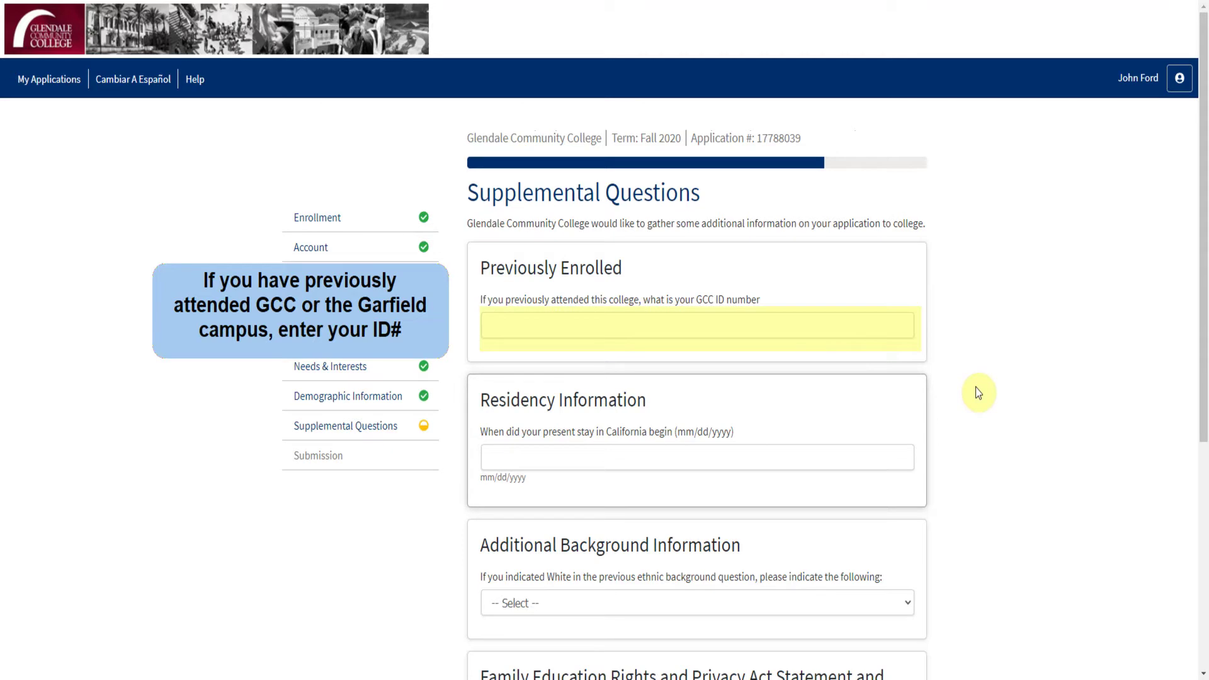
Step: Enter California stay start 01/05/1998, pick White/Armenian background, allow directory release, and continue
scroll(975, 389, down, 1)
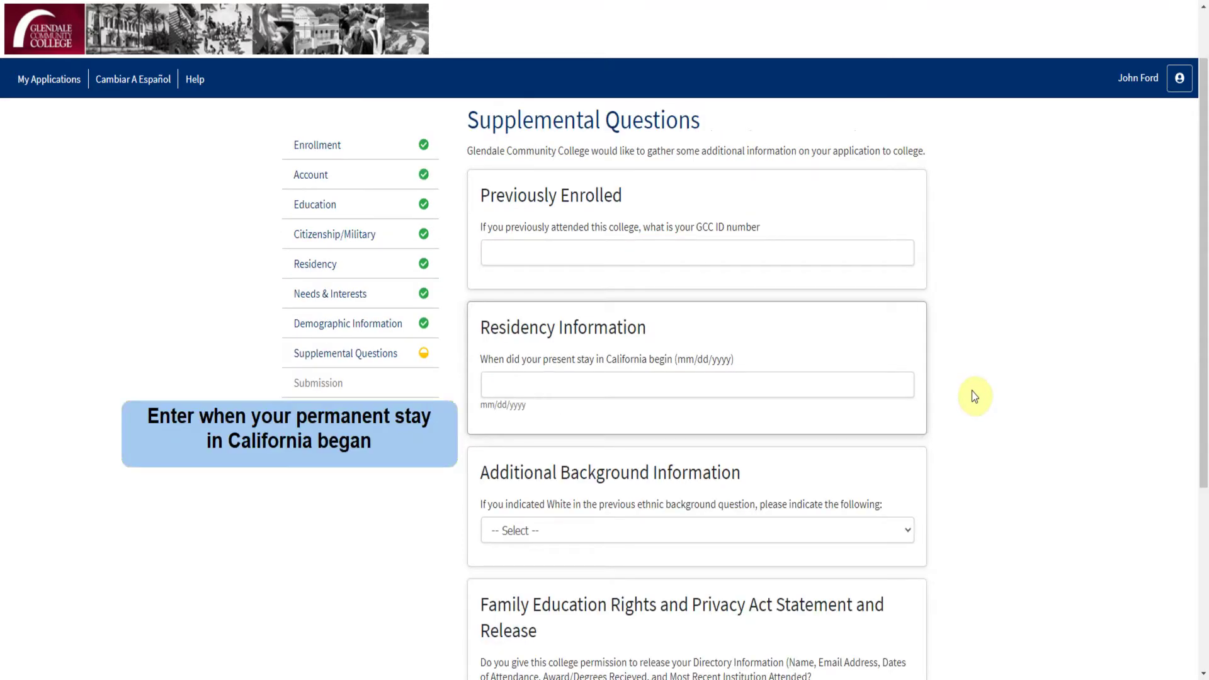
click(778, 387)
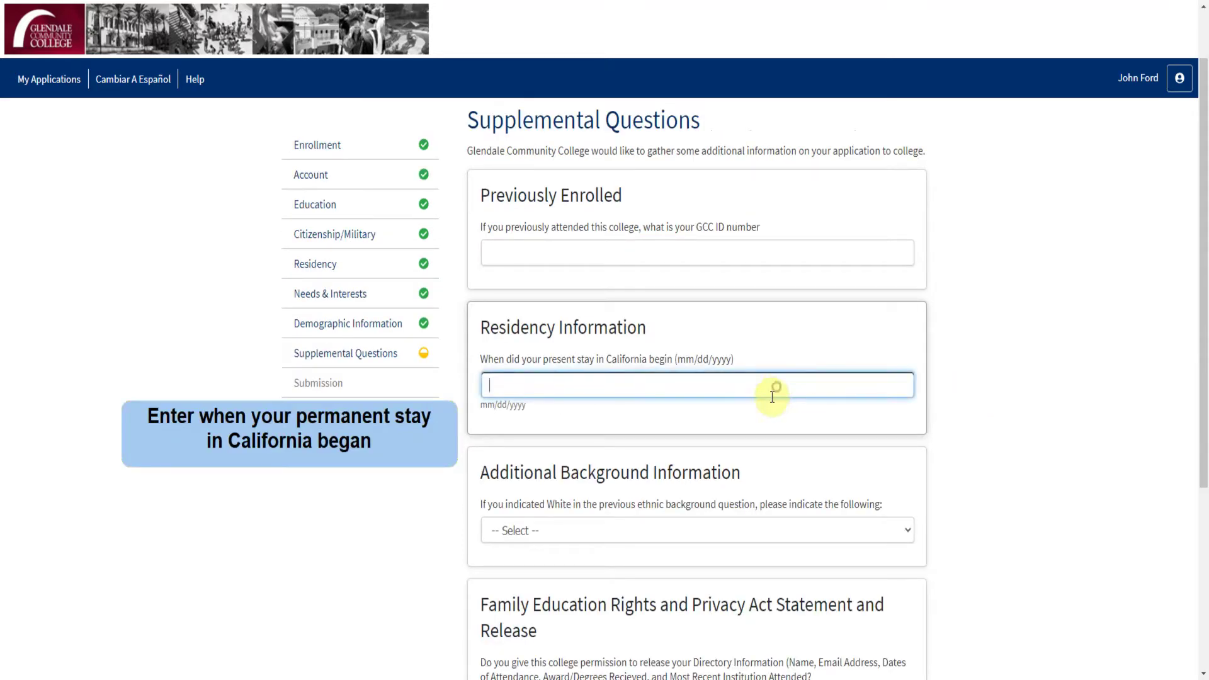
text(01/05/1998)
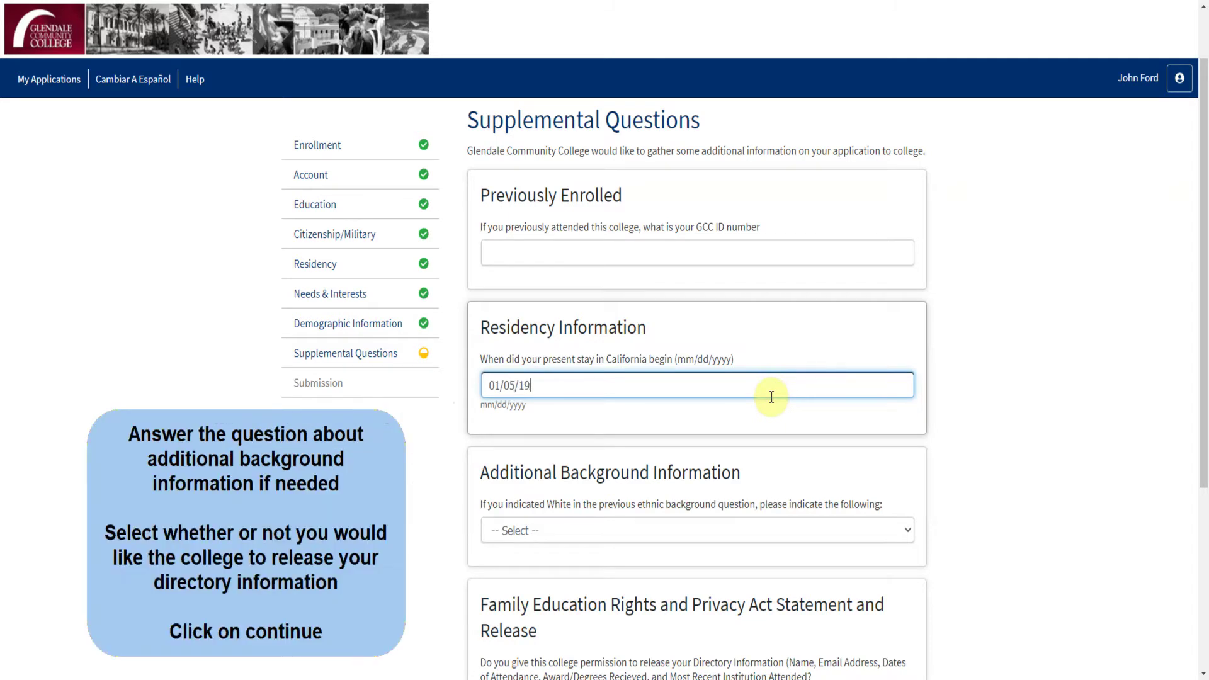
scroll(969, 376, down, 1)
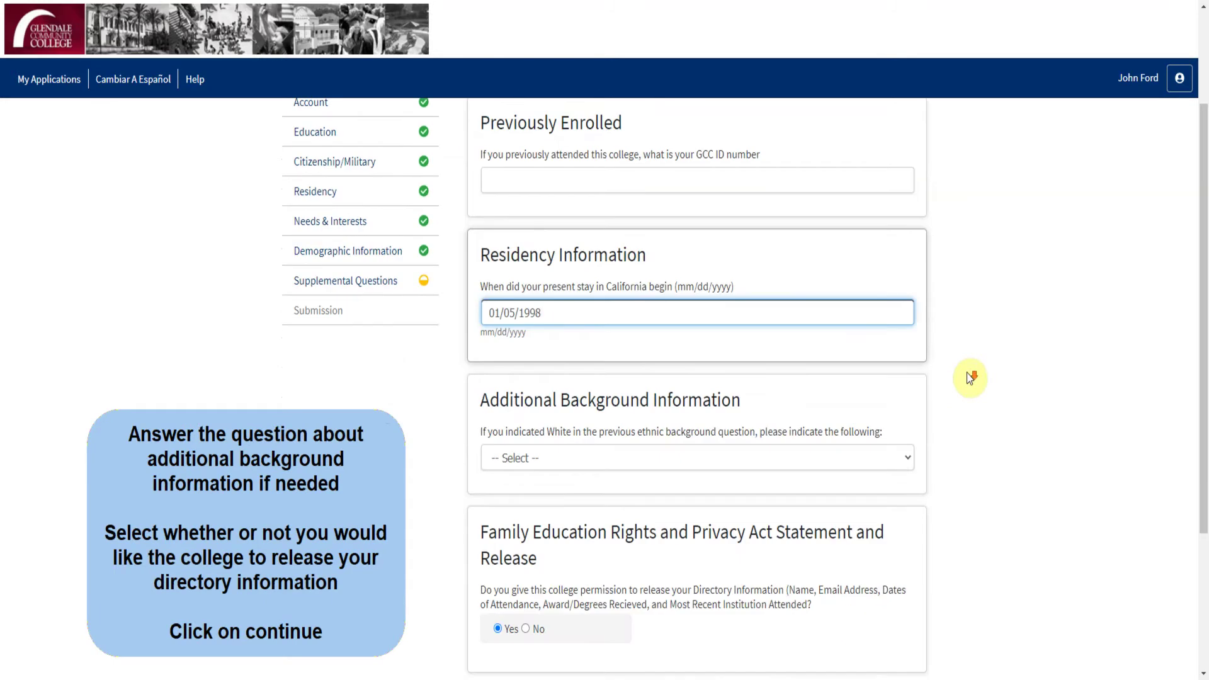
click(899, 462)
click(858, 493)
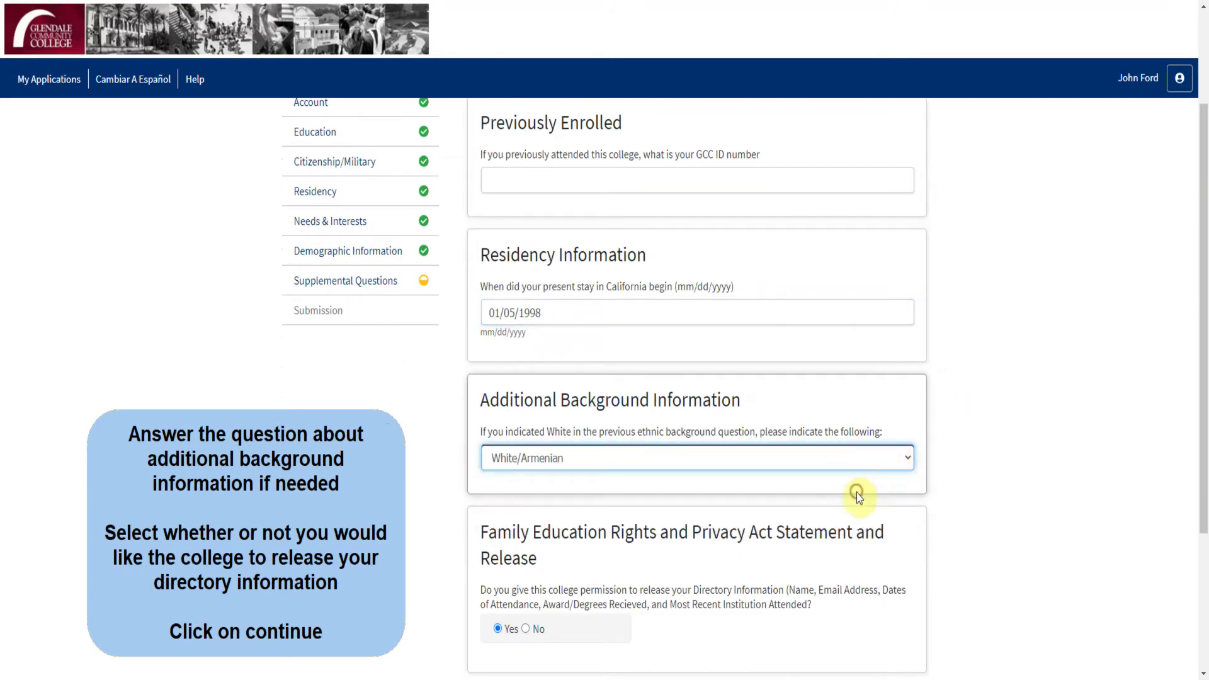
scroll(885, 484, down, 2)
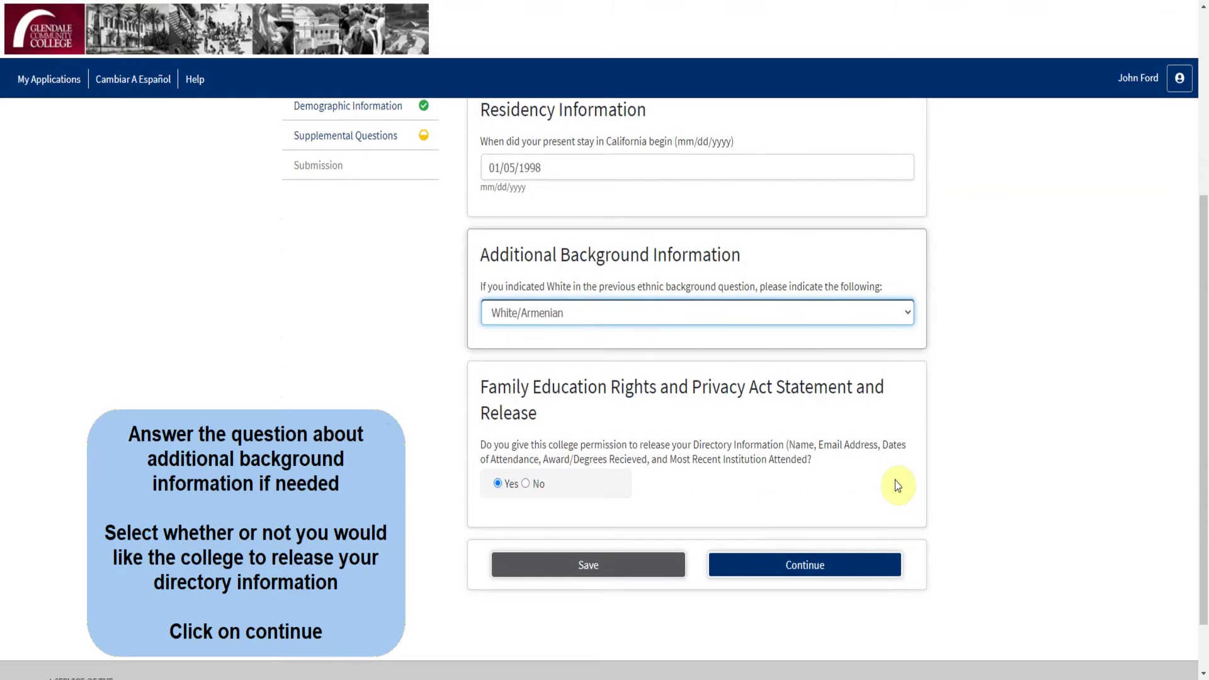
click(499, 483)
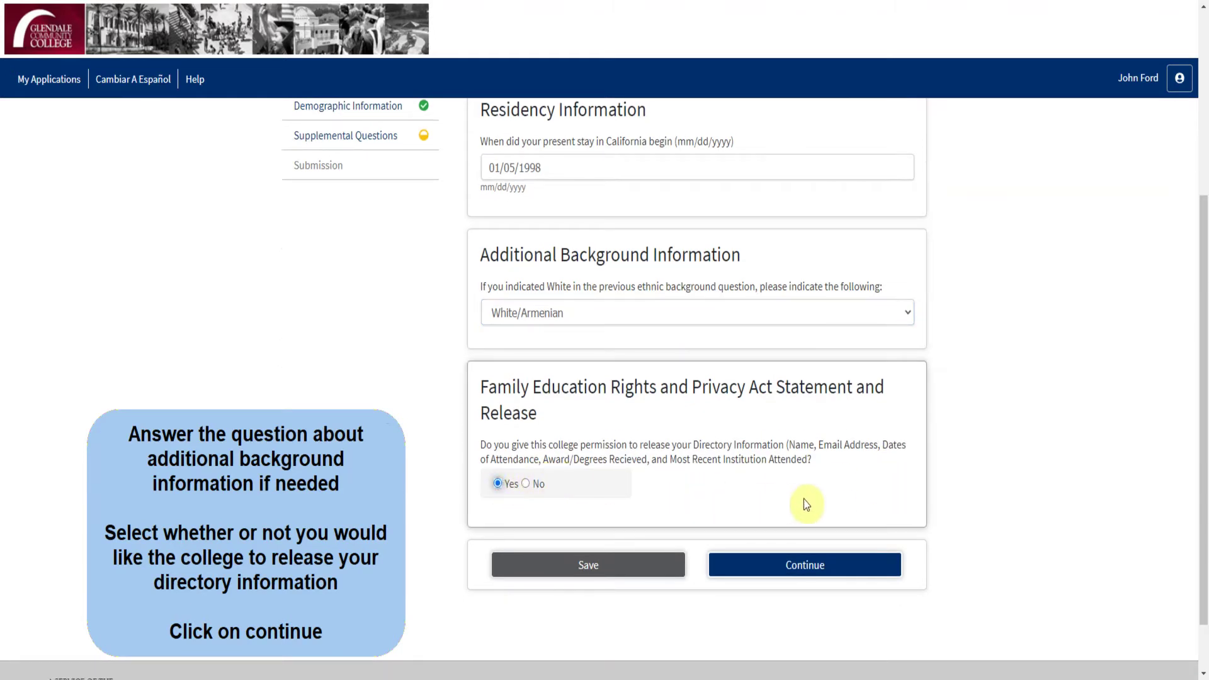
click(809, 564)
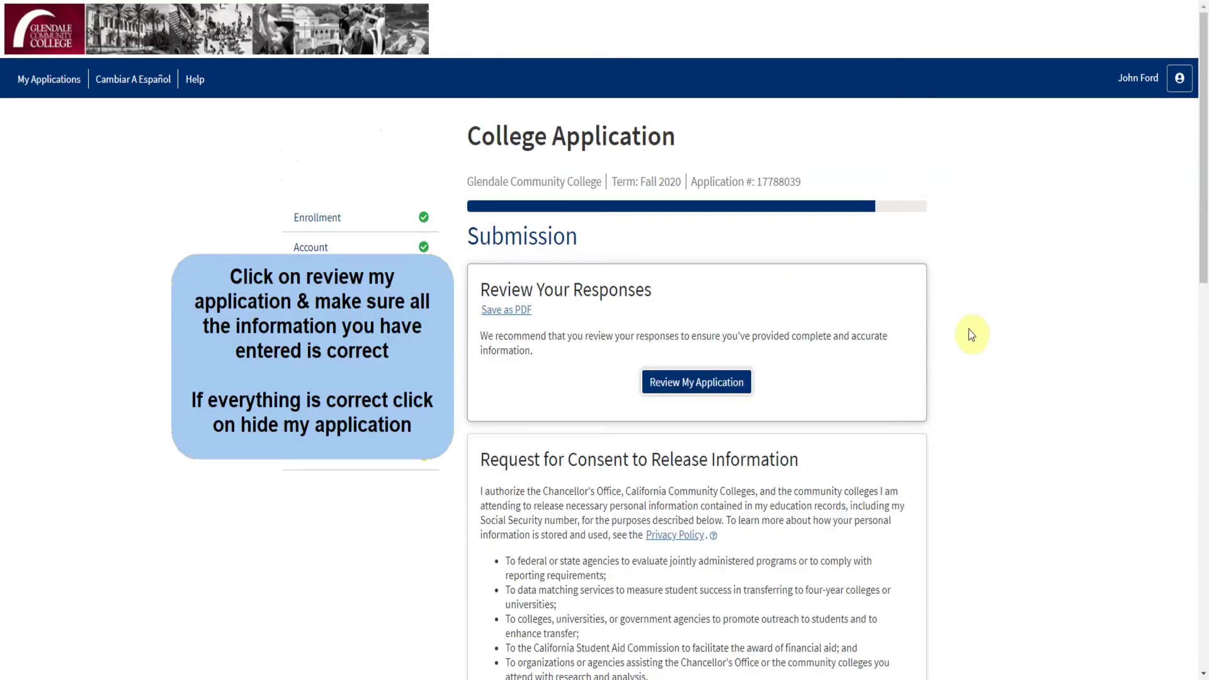
Step: Expand and scroll through the full application responses, then hide them and scroll to the consent section
click(724, 384)
scroll(1065, 455, down, 5)
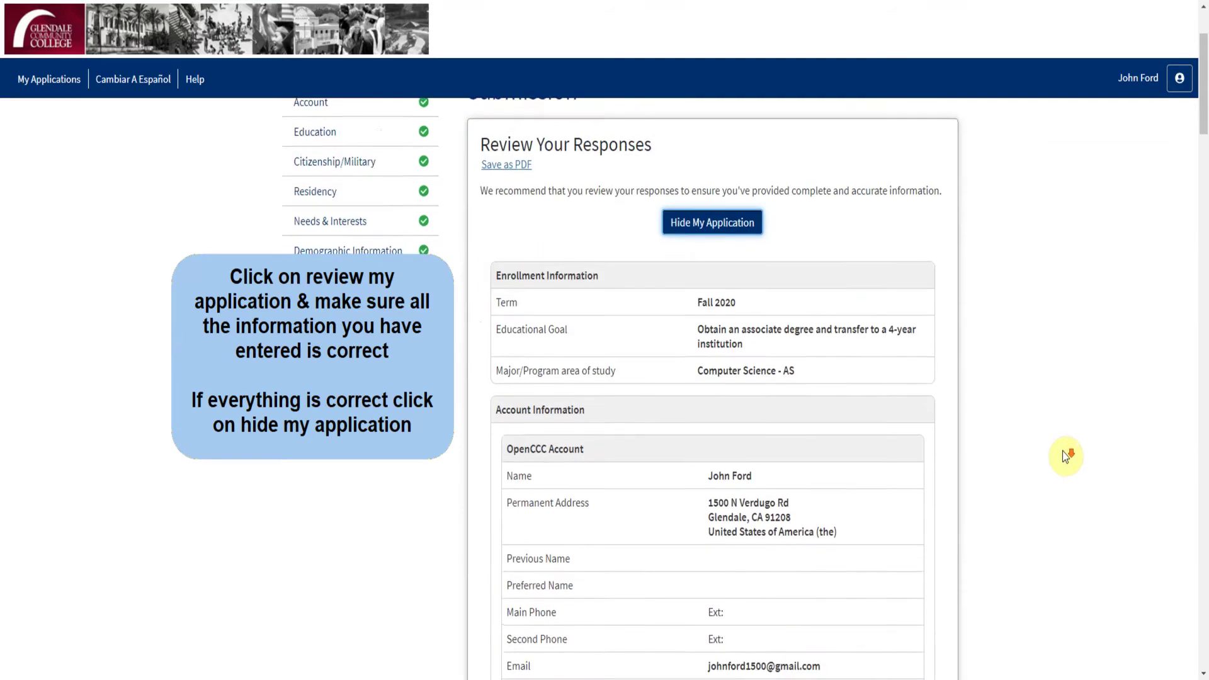
scroll(1063, 451, down, 6)
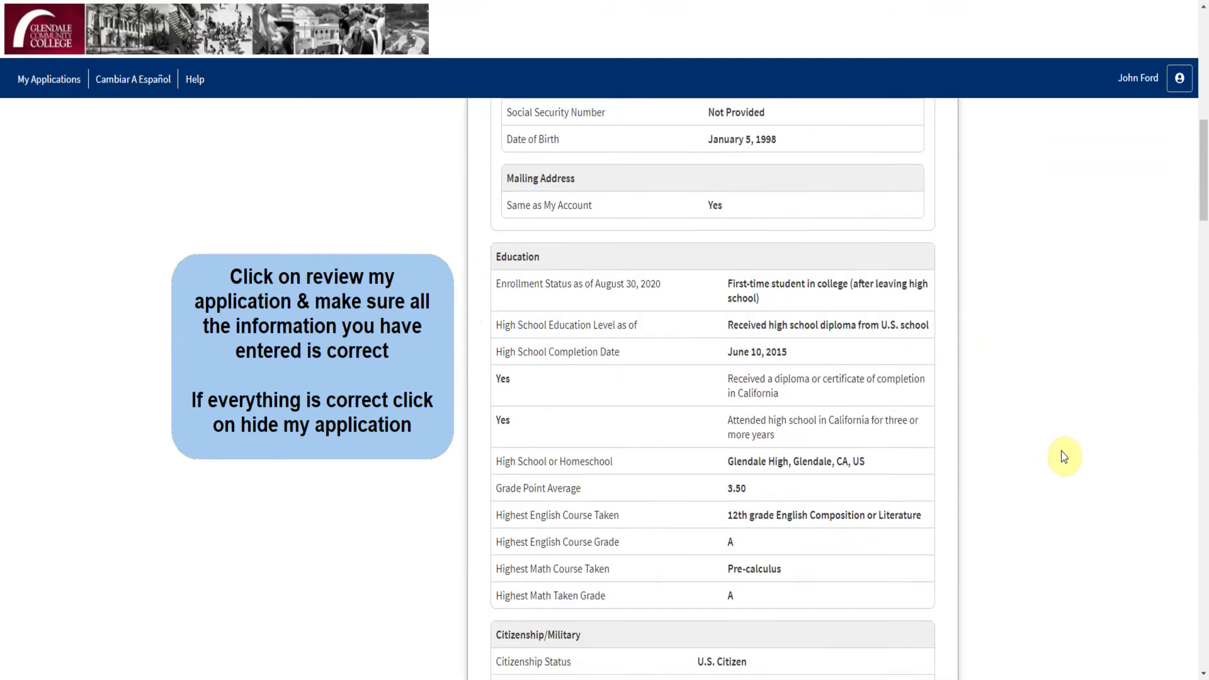
scroll(1061, 451, up, 10)
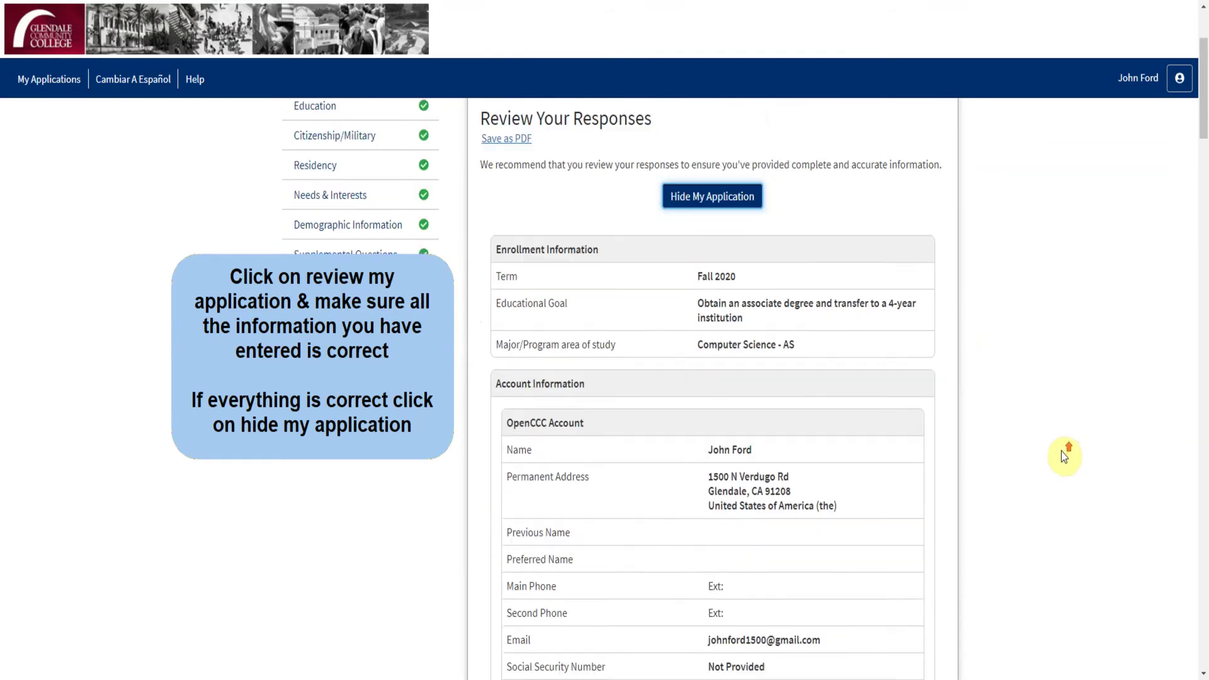
click(734, 226)
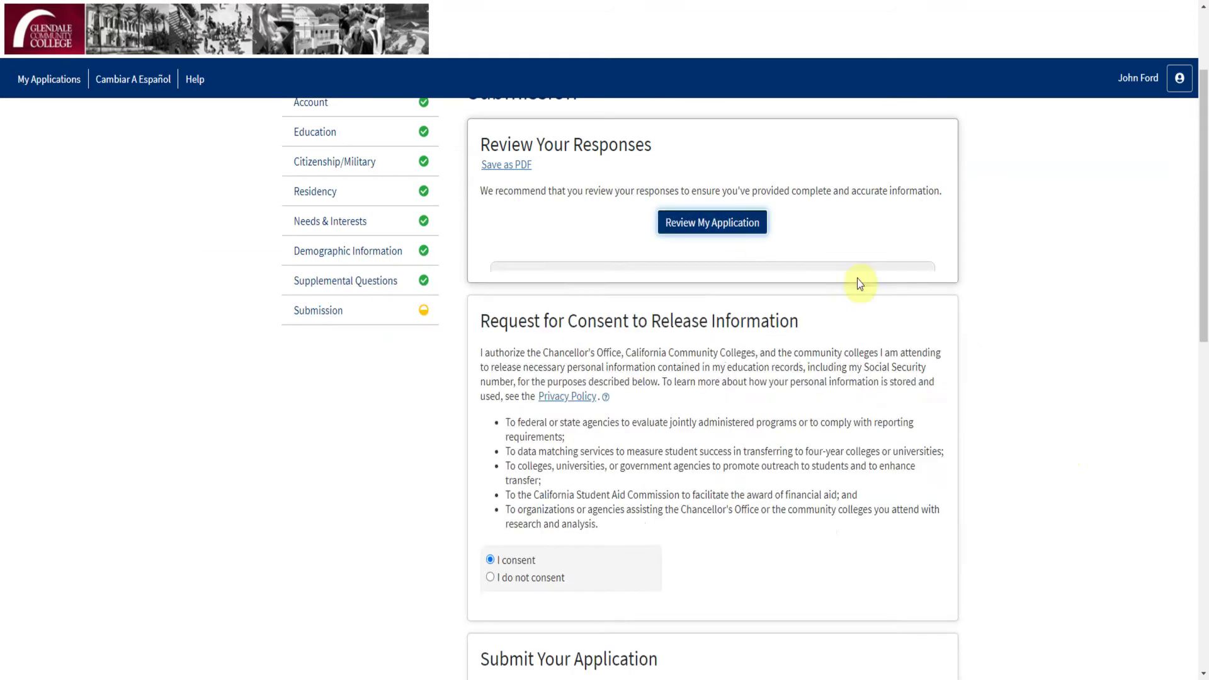
scroll(965, 348, down, 1)
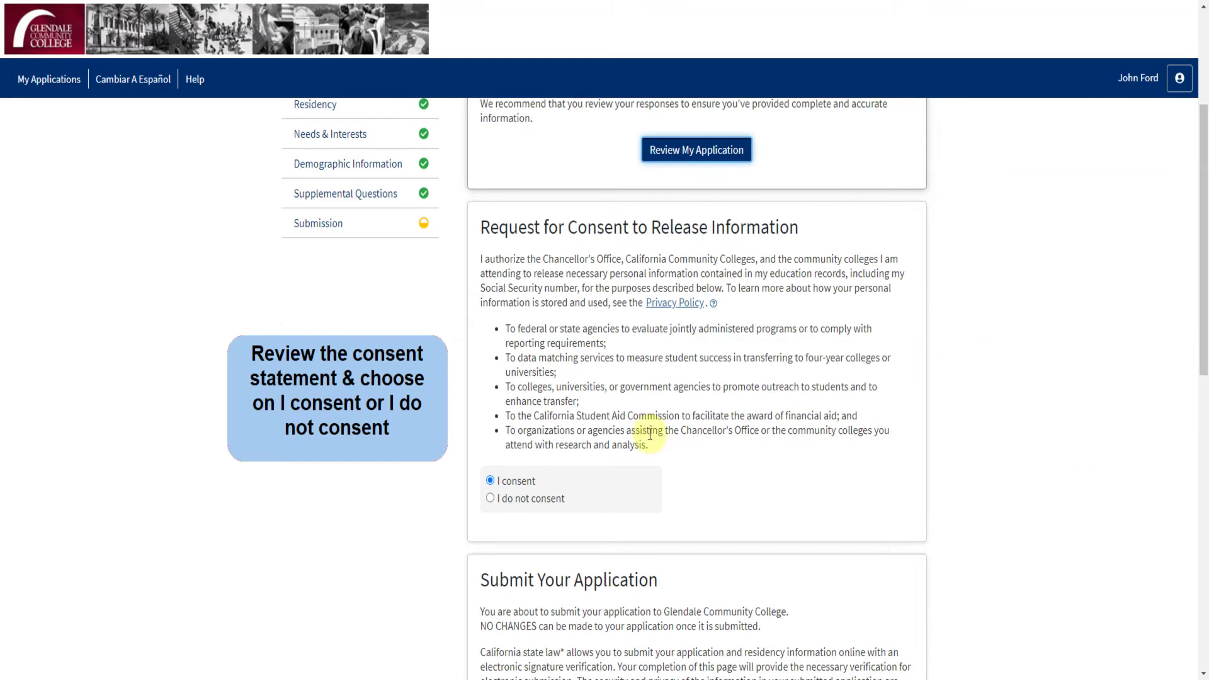
Step: Choose I consent, check the perjury and financial aid declarations, and submit the application
click(528, 483)
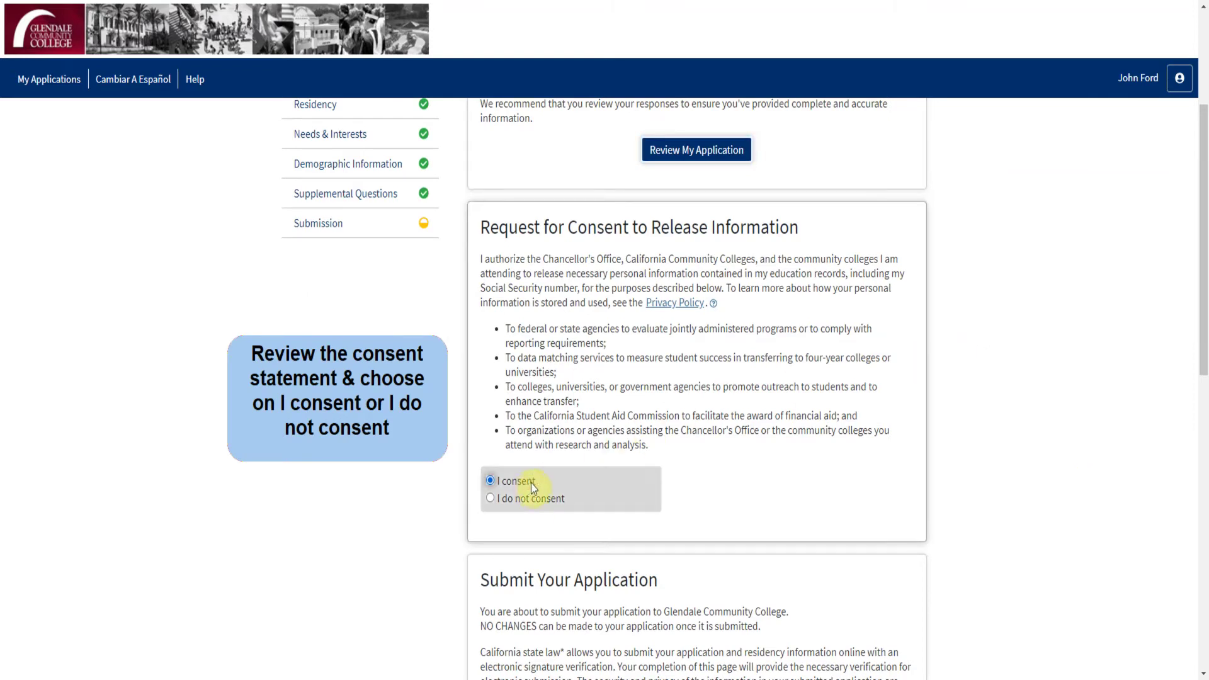
scroll(1025, 468, down, 5)
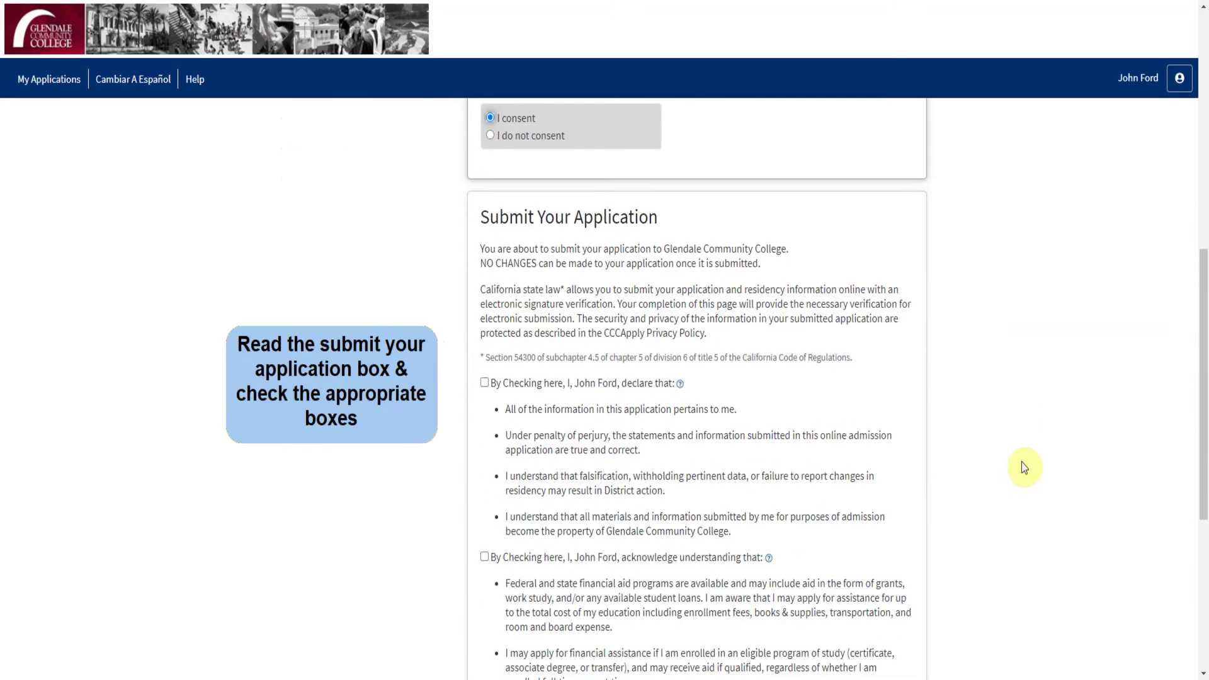
scroll(1025, 467, down, 1)
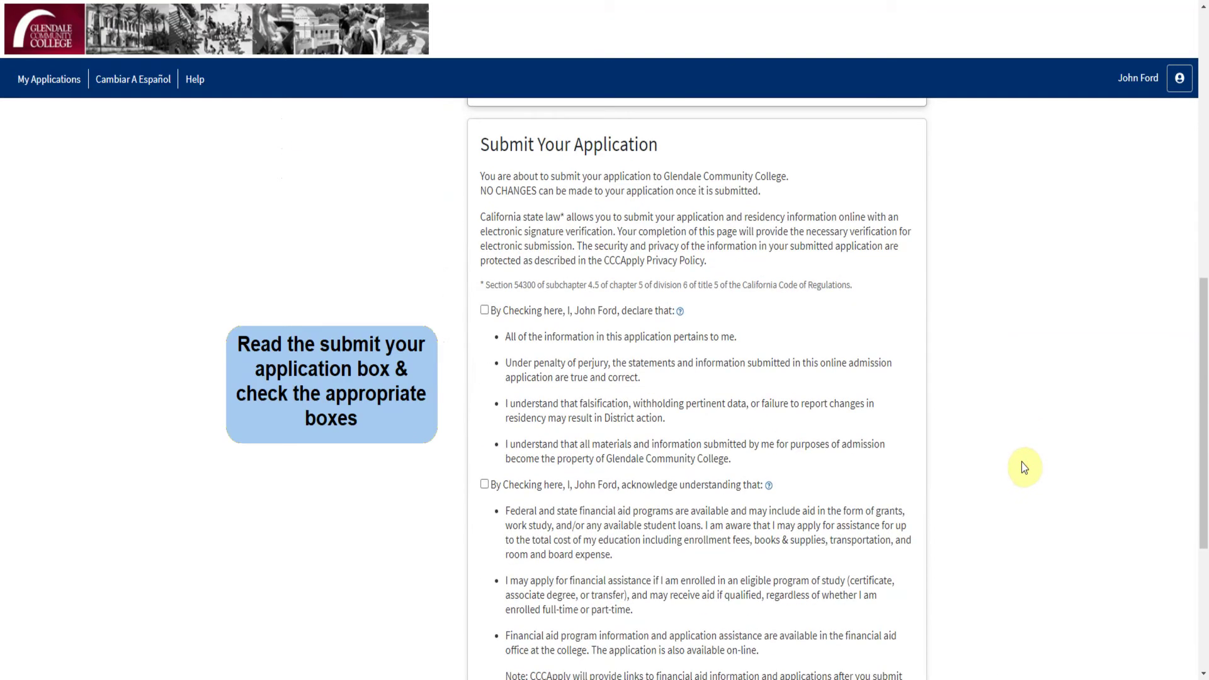
click(484, 312)
click(485, 485)
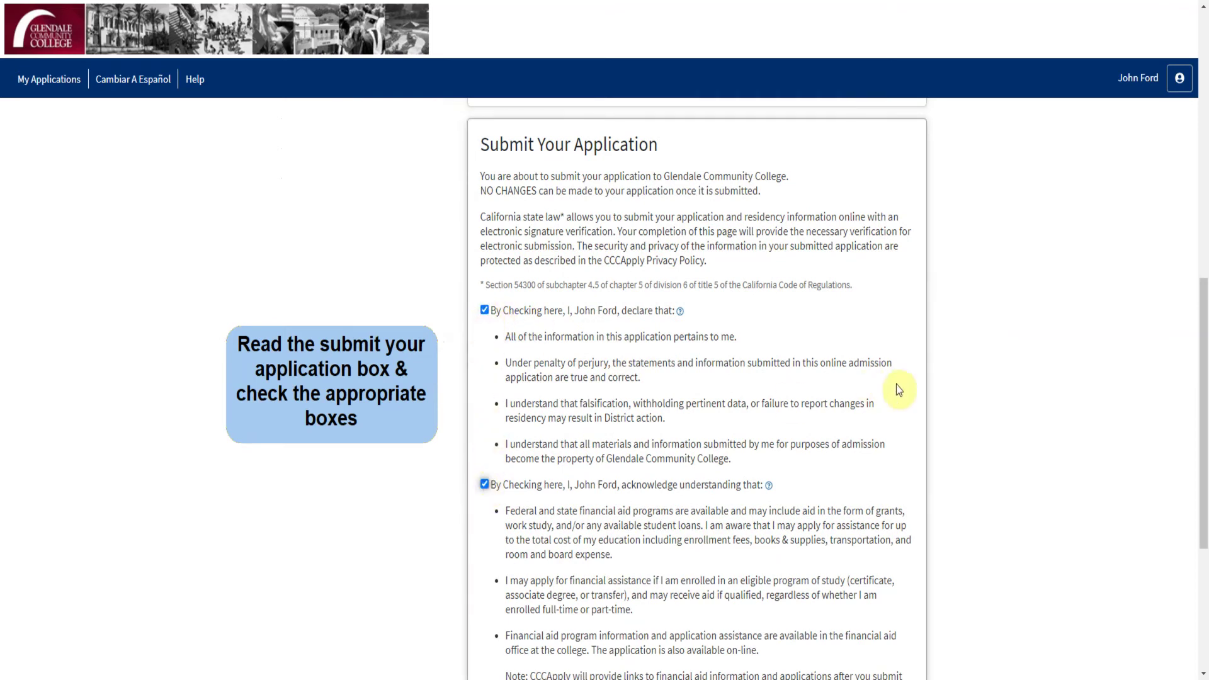
scroll(935, 391, down, 4)
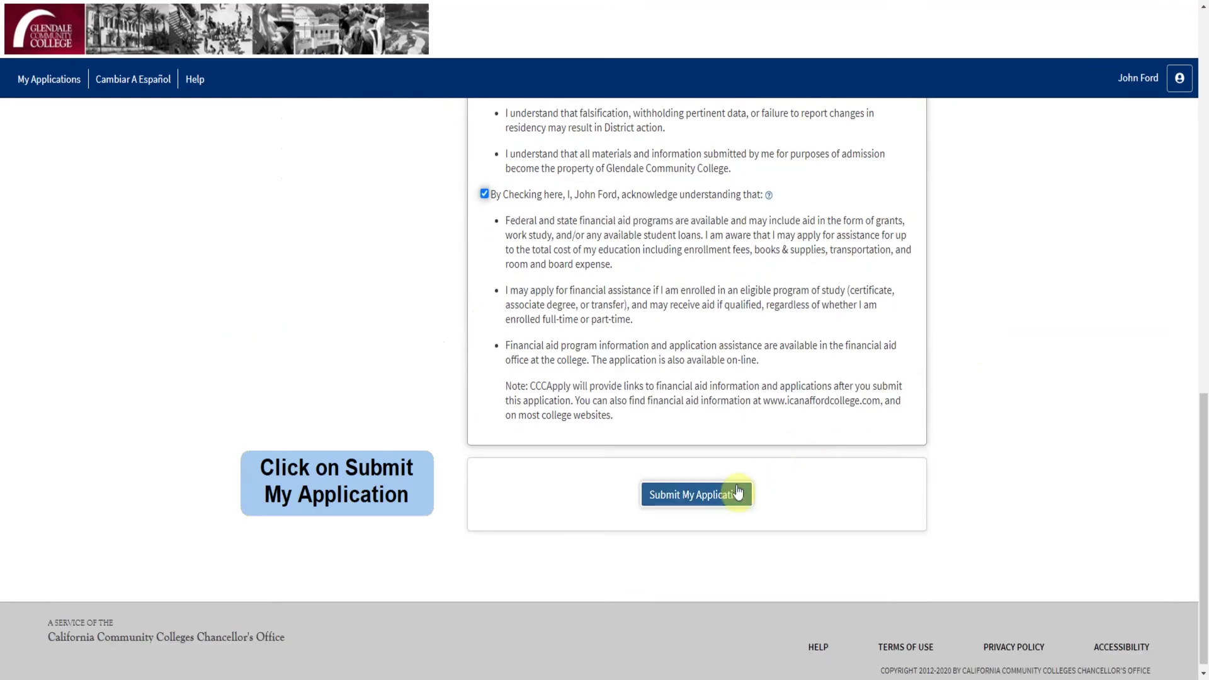
click(710, 491)
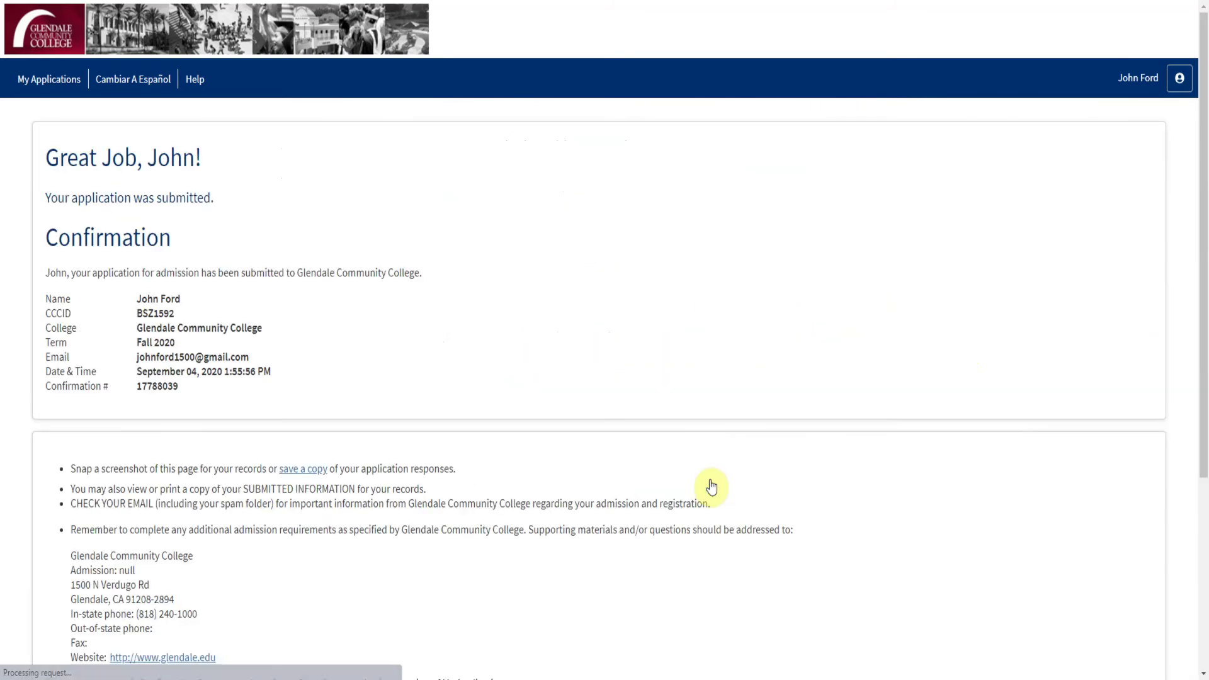